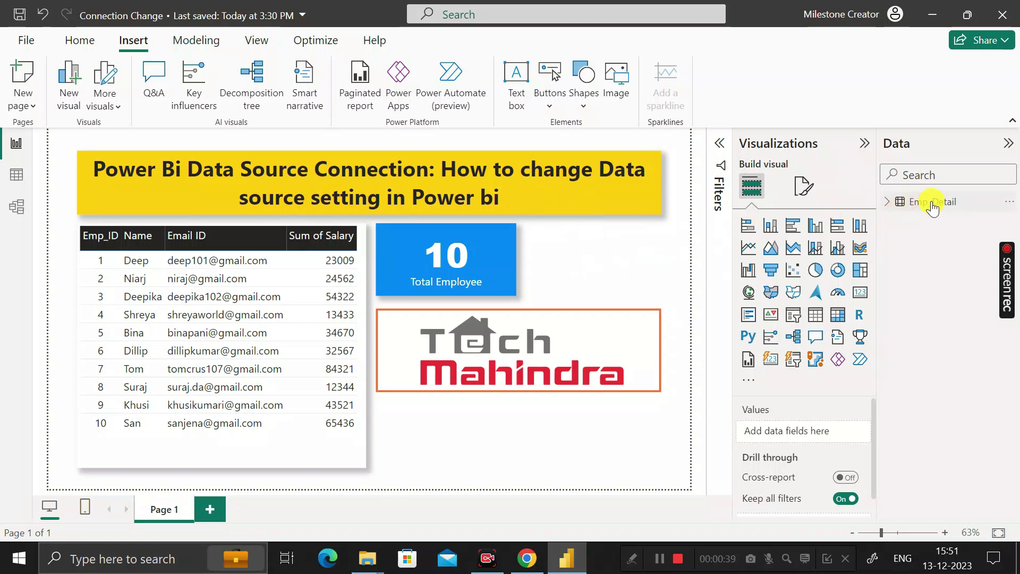
# Review the Emp_Detail rows in the data view and the fields used by the report's employee table visual.
pyautogui.moveTo(927, 202)
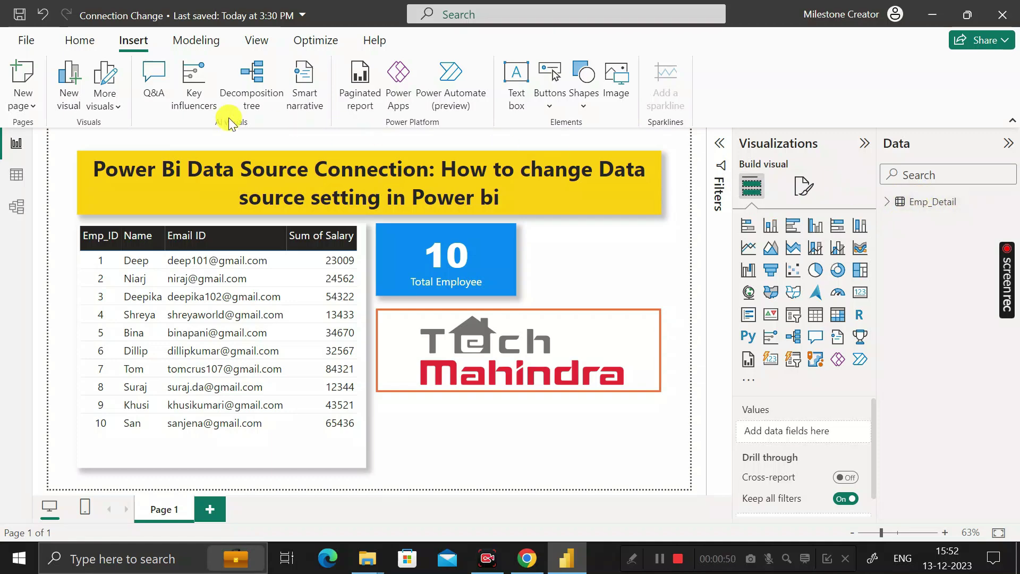
pyautogui.click(16, 175)
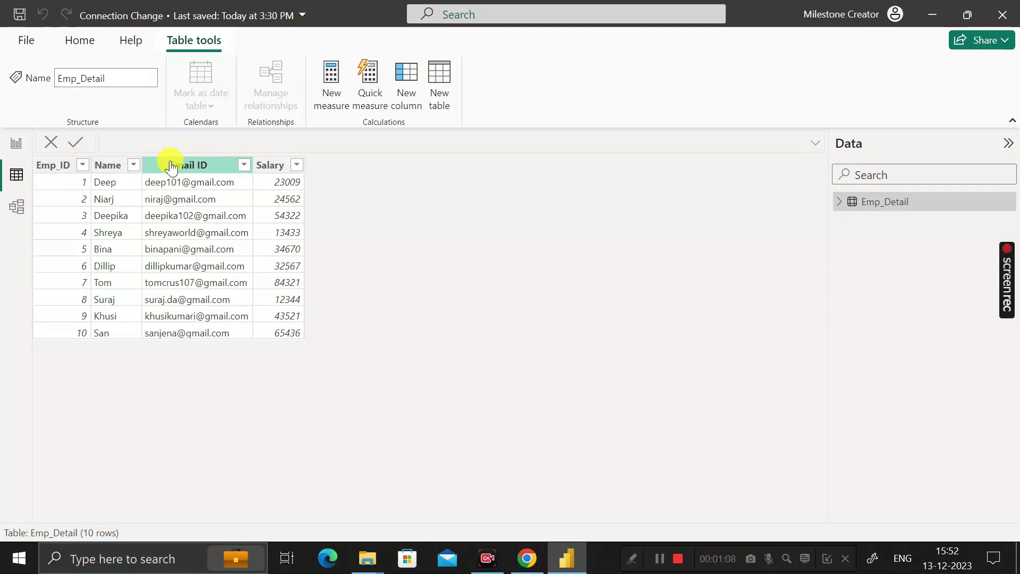
pyautogui.click(20, 144)
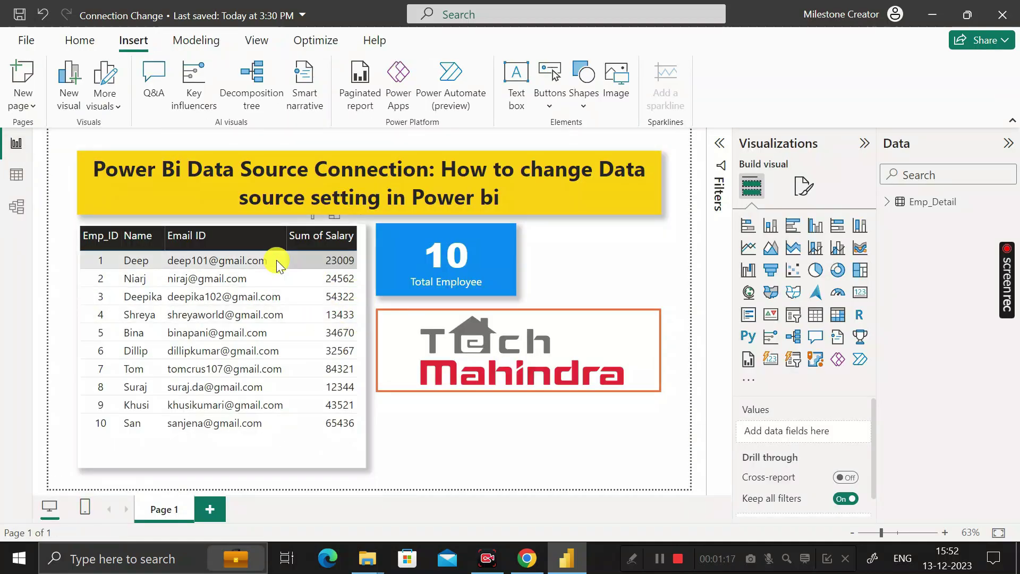
pyautogui.click(304, 458)
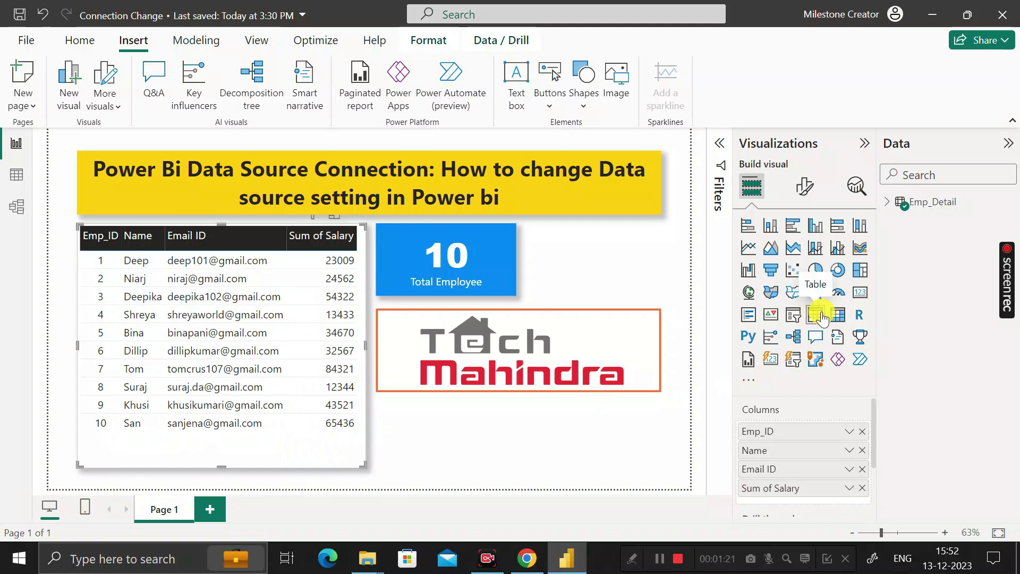
pyautogui.click(886, 202)
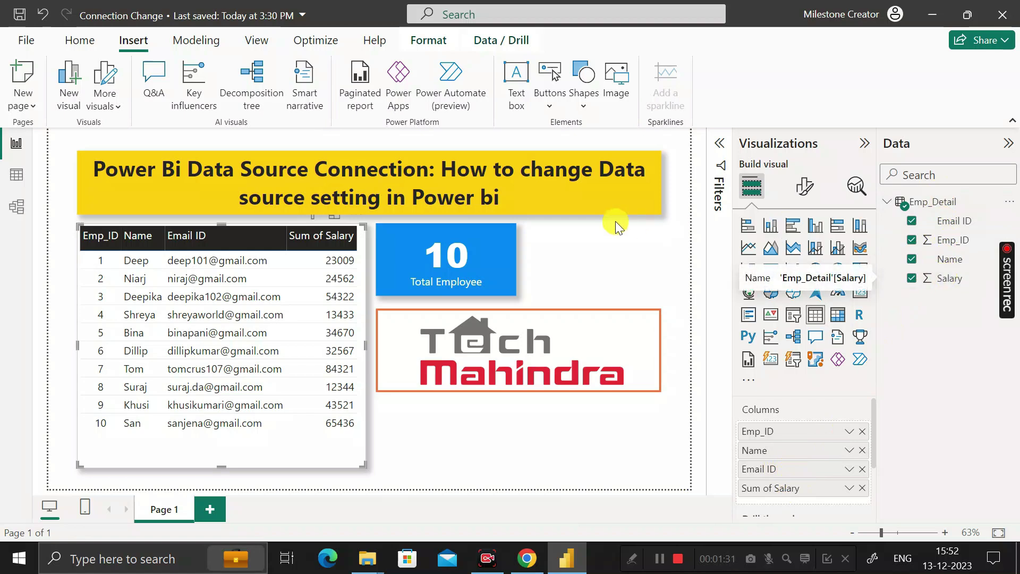
pyautogui.click(500, 265)
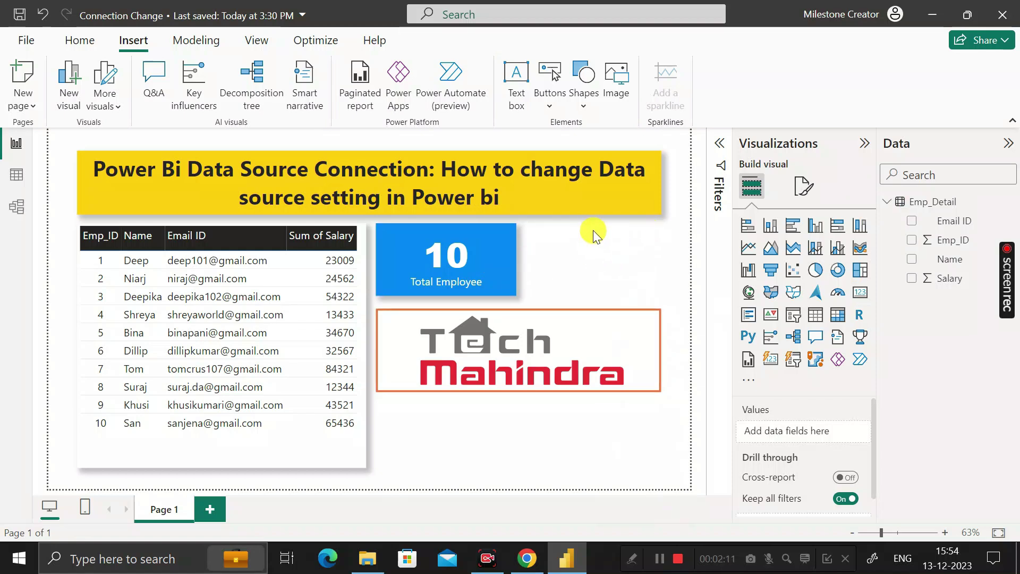
# Open the Emp_Detail workbook from the desktop in Excel and examine its Emp_ID, Name, Email ID and Salary data.
pyautogui.moveTo(928, 202)
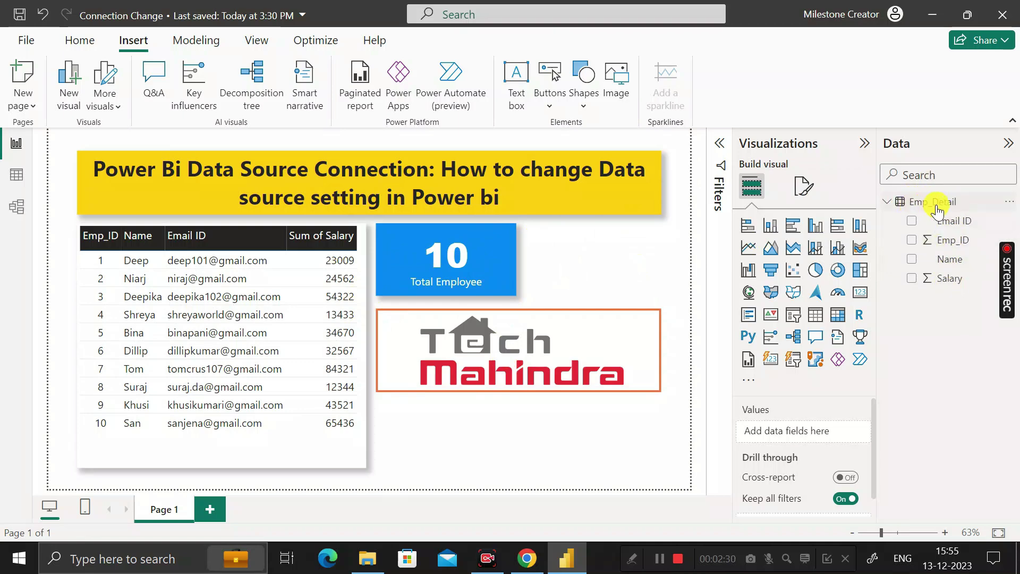
pyautogui.click(931, 15)
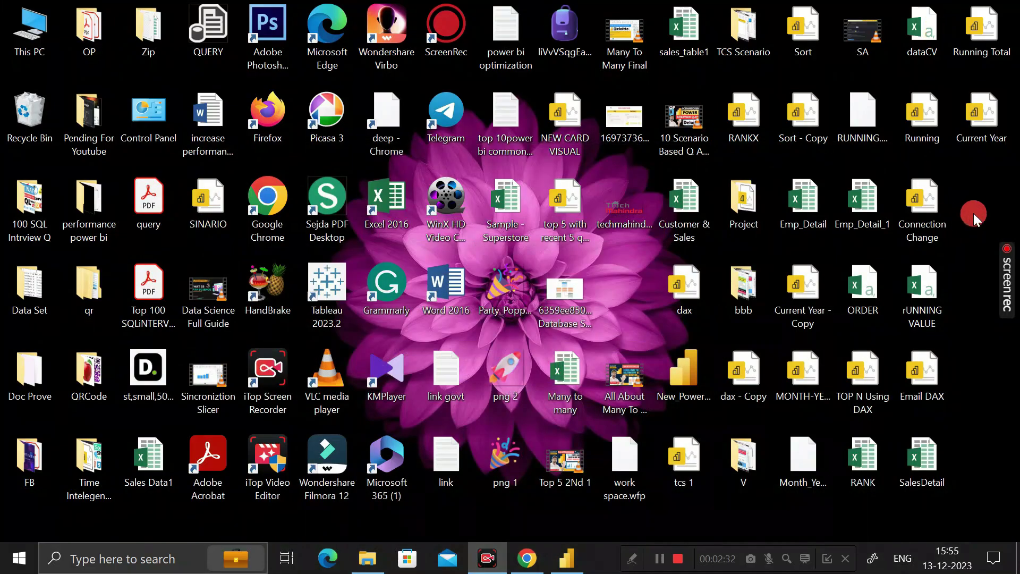
pyautogui.click(789, 212)
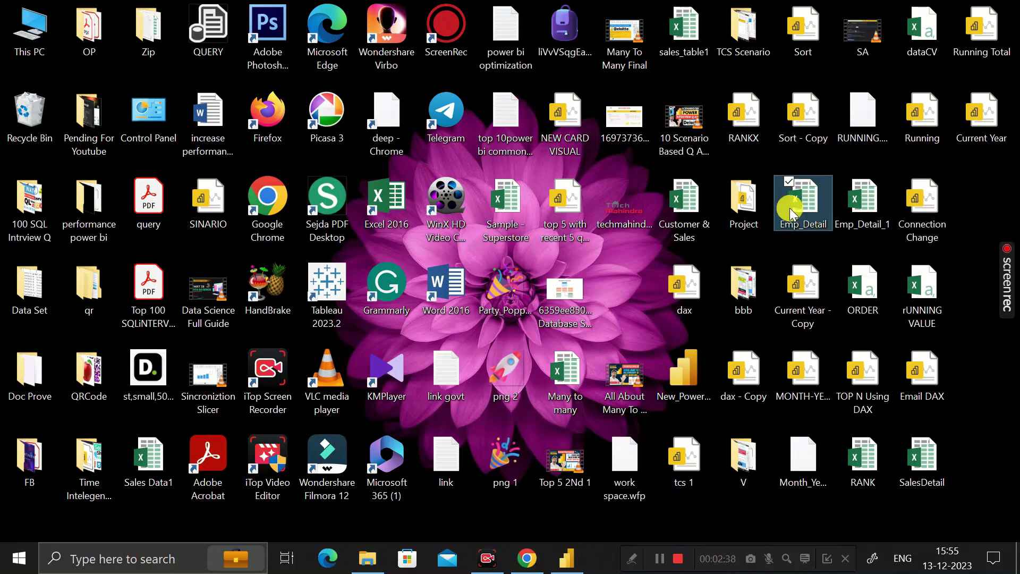
pyautogui.rightClick(807, 208)
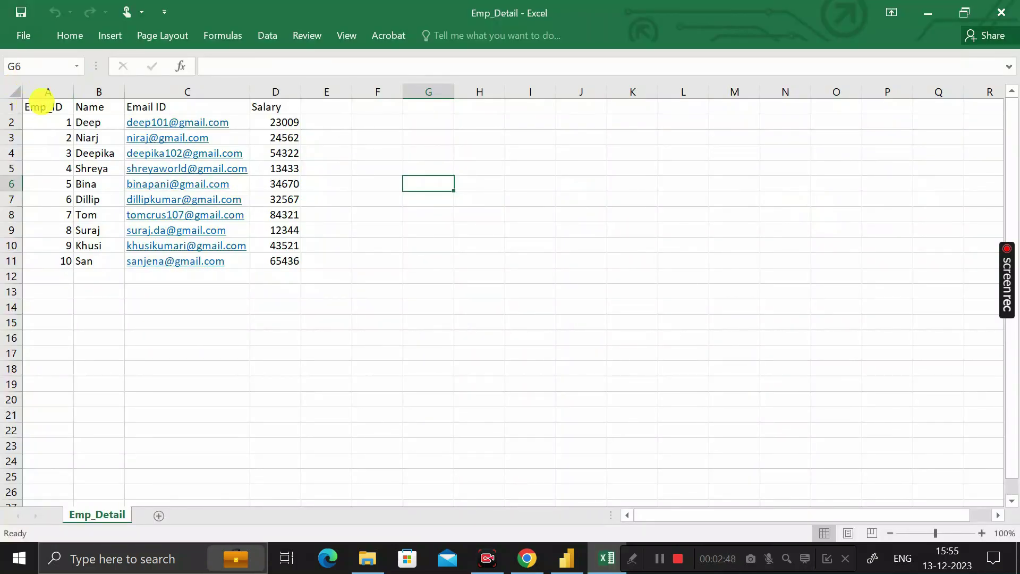
pyautogui.click(43, 102)
pyautogui.click(100, 90)
pyautogui.click(173, 91)
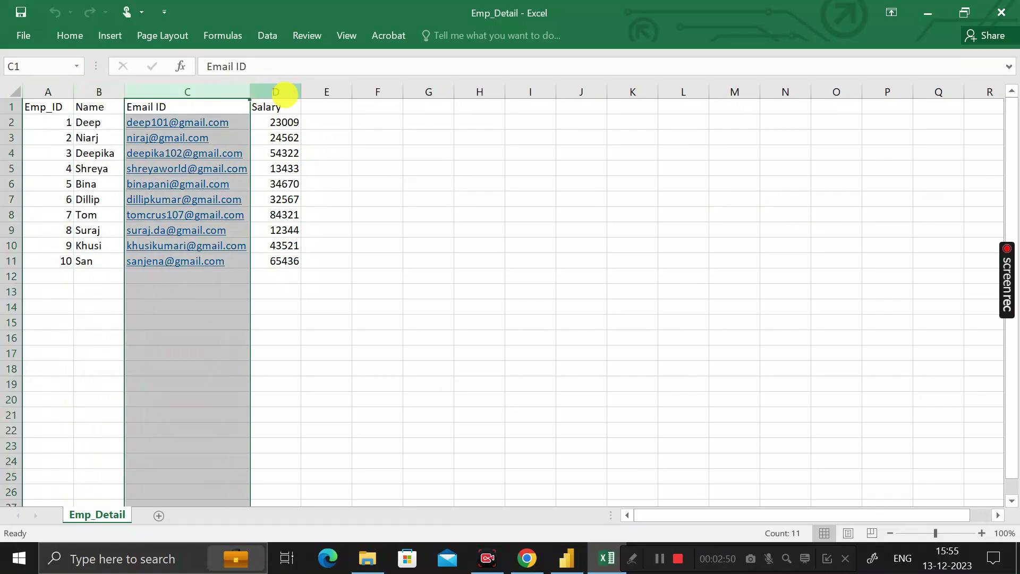
pyautogui.click(285, 93)
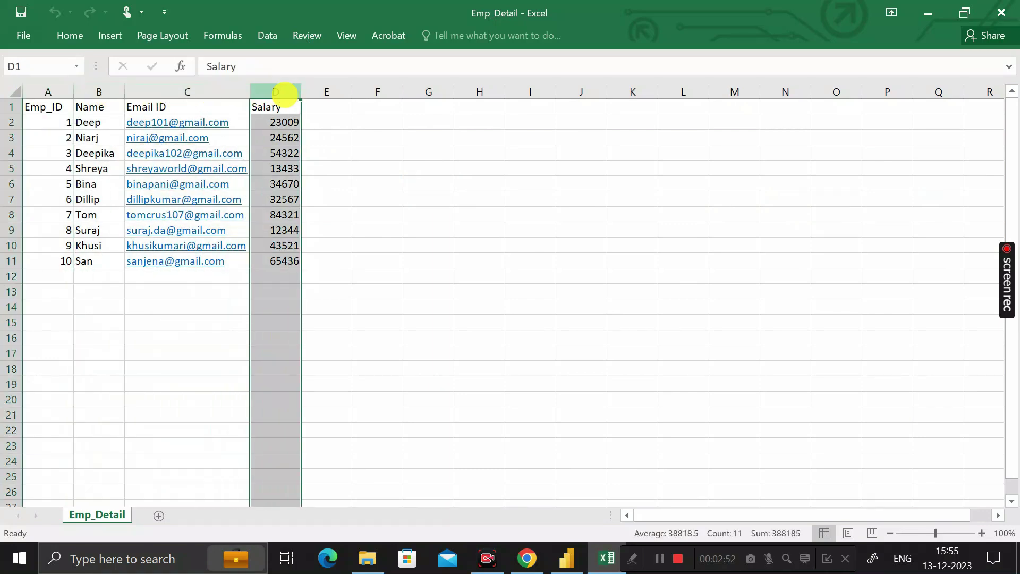
pyautogui.moveTo(50, 122); pyautogui.dragTo(289, 263)
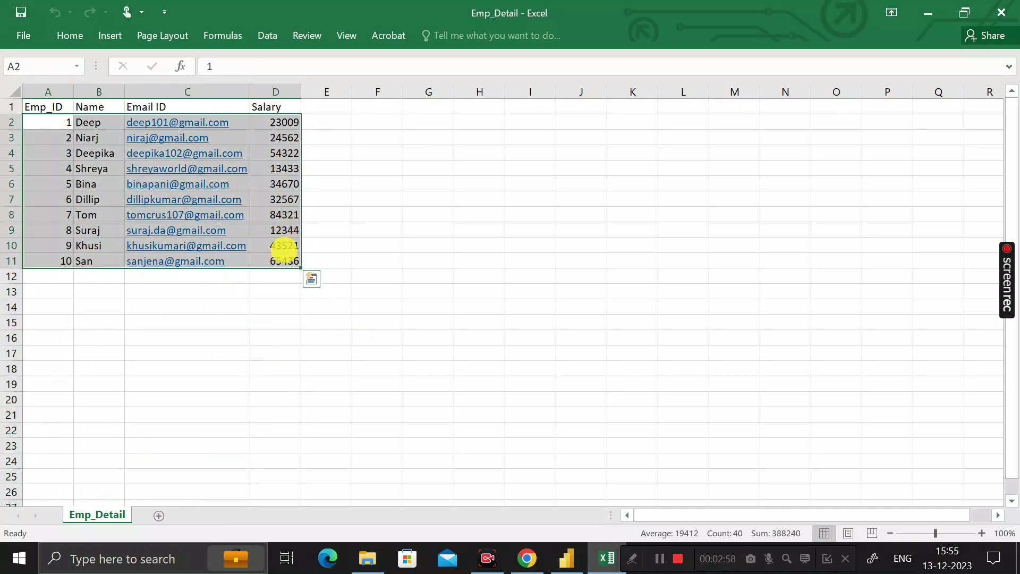
# Compare the Power BI report with the Emp_Detail workbook in Excel, finishing at the desktop.
pyautogui.click(567, 558)
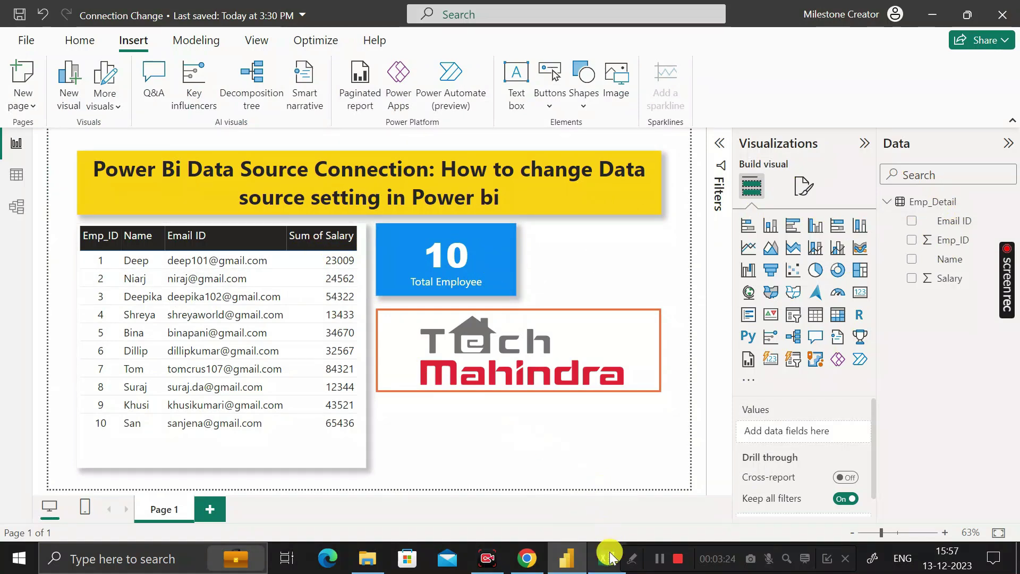
pyautogui.click(606, 557)
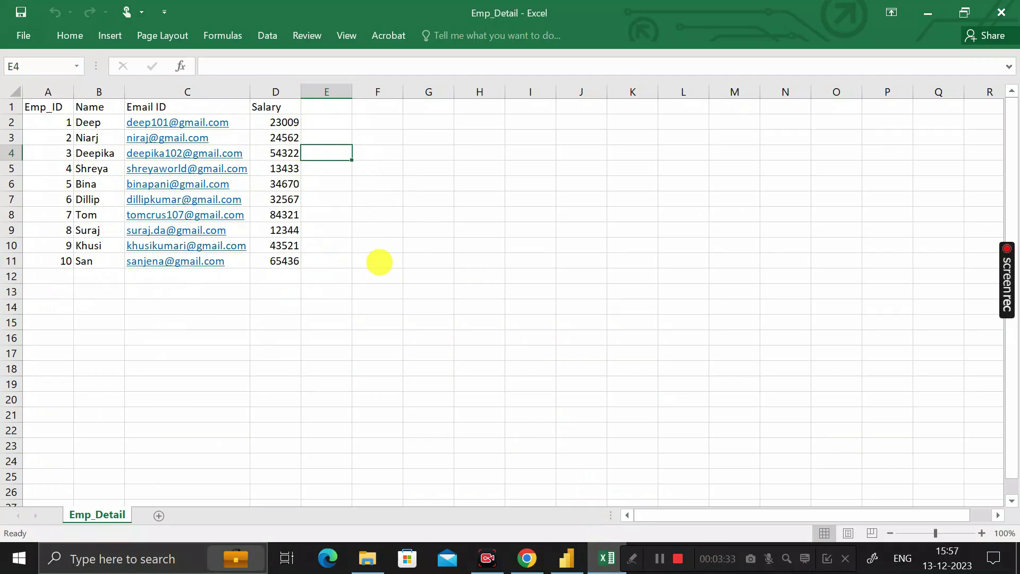
pyautogui.click(378, 262)
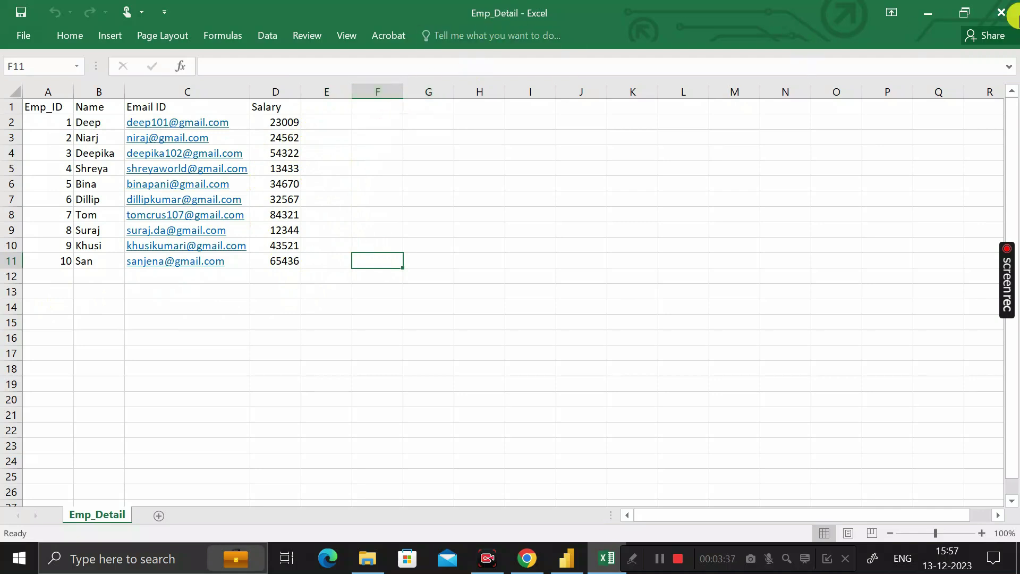
pyautogui.click(928, 11)
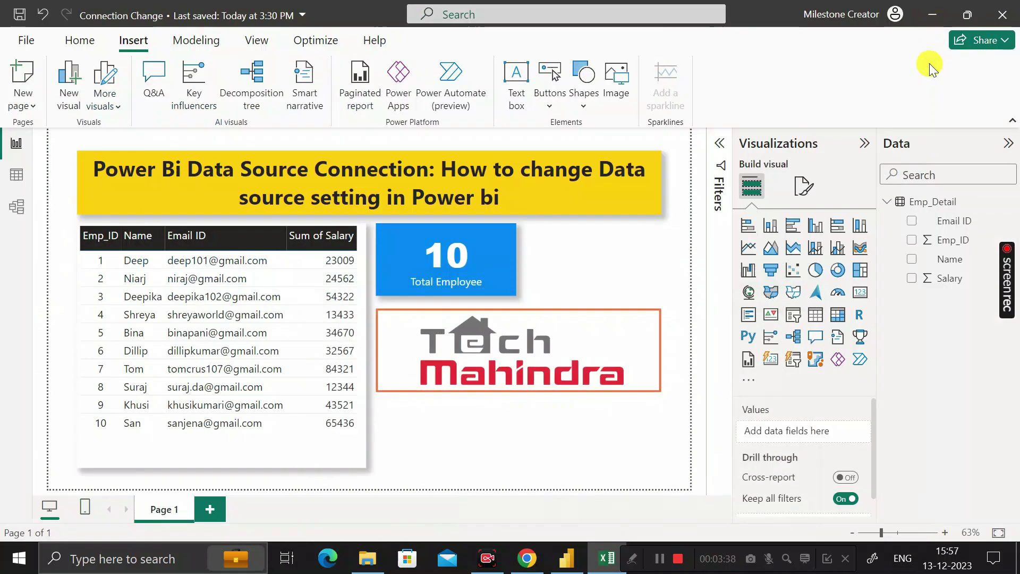
pyautogui.click(935, 14)
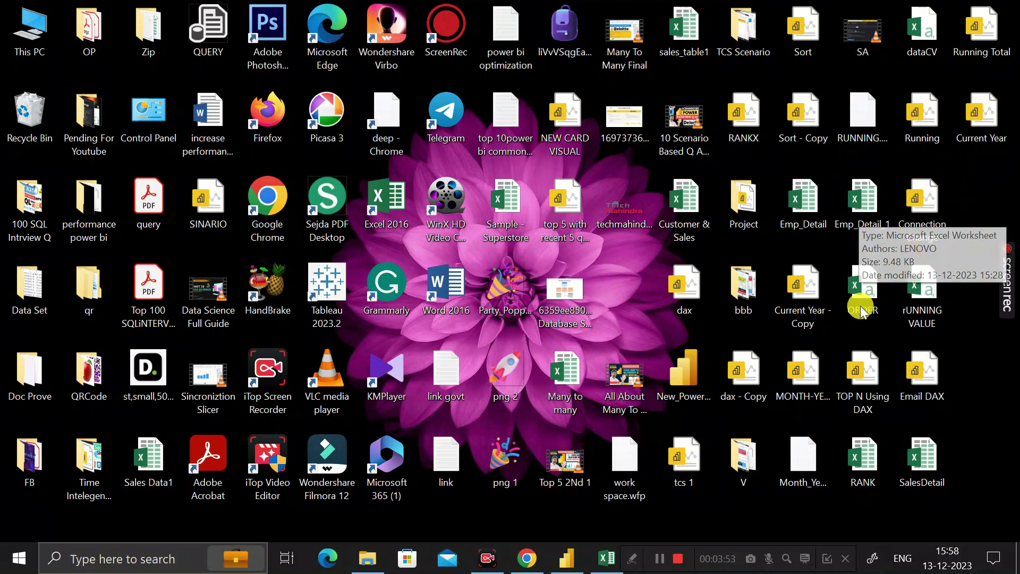
pyautogui.click(808, 220)
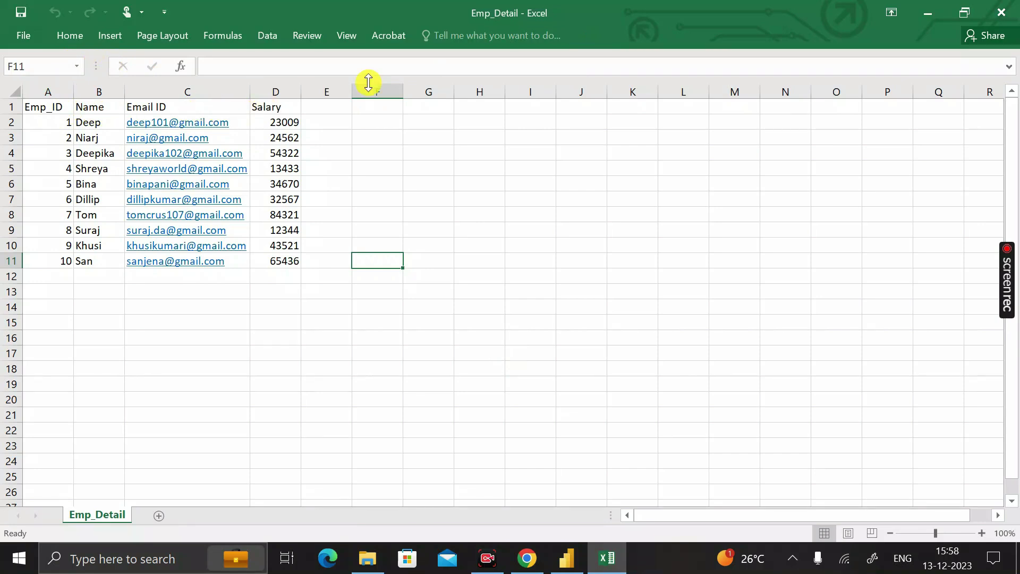
pyautogui.click(927, 12)
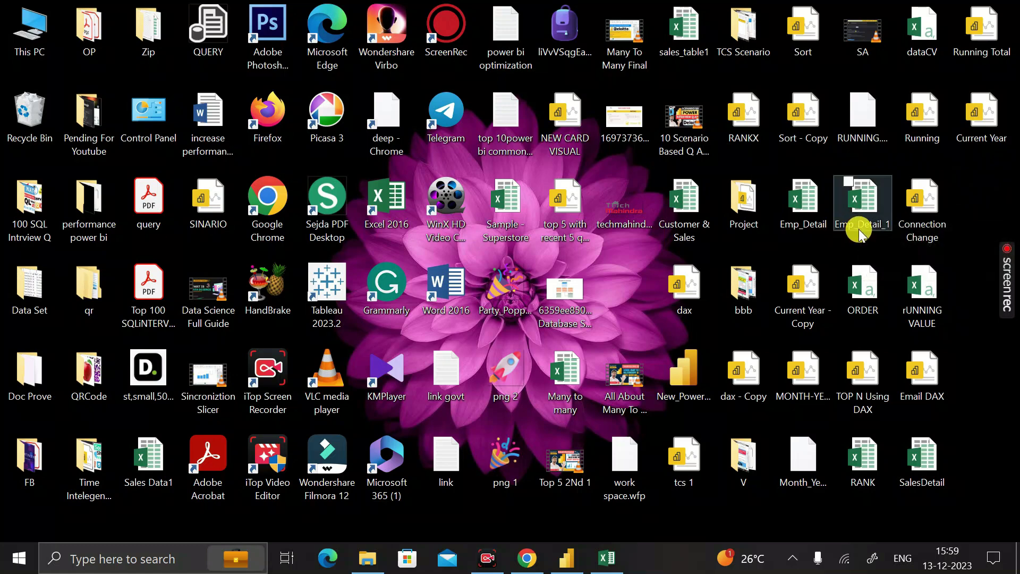
# Open the Emp_Detail_1 workbook in Excel and examine its Country, Stae and DOB columns and rows 11 to 13.
pyautogui.doubleClick(856, 208)
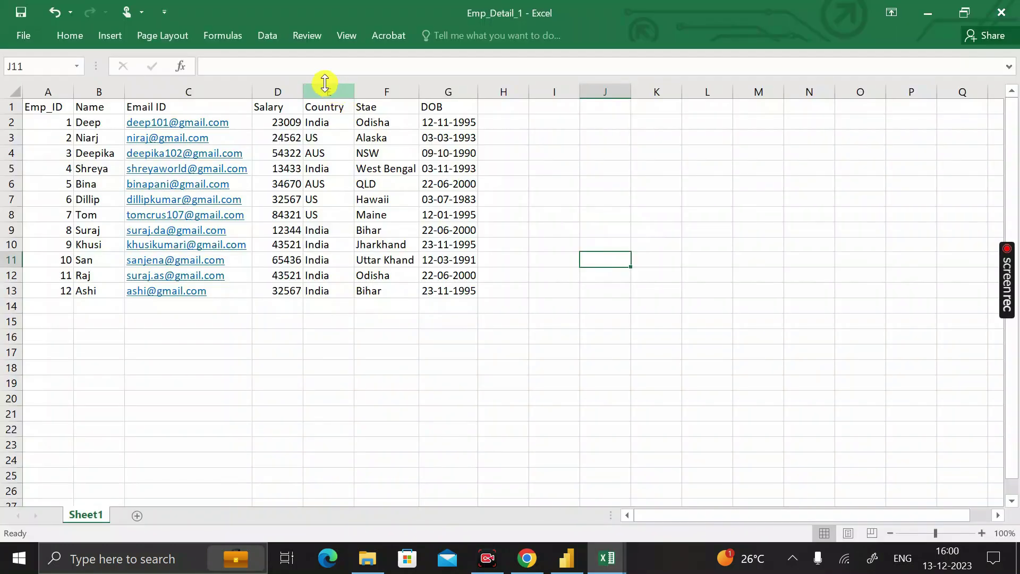
pyautogui.moveTo(328, 86); pyautogui.dragTo(449, 90)
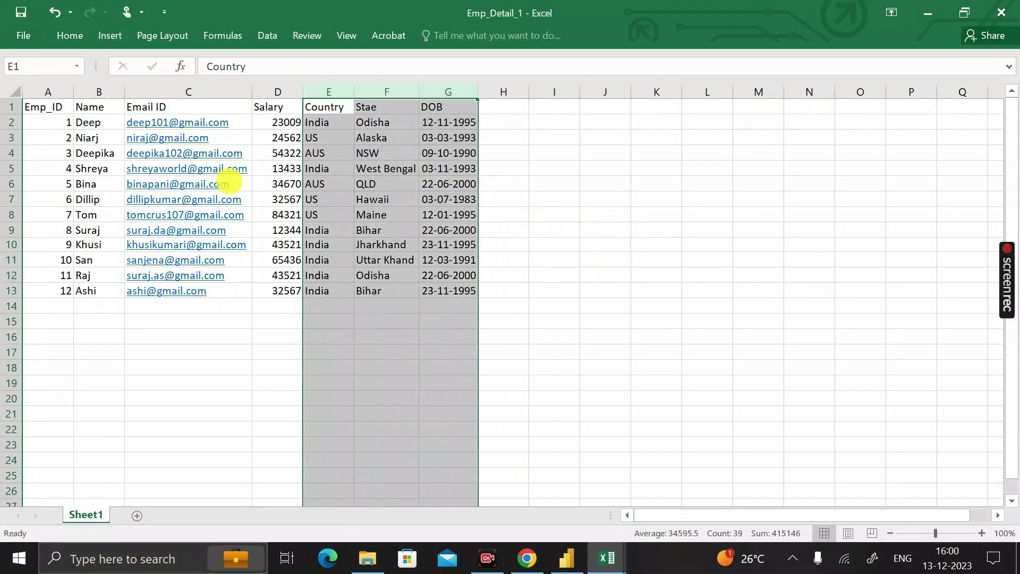
pyautogui.click(10, 259)
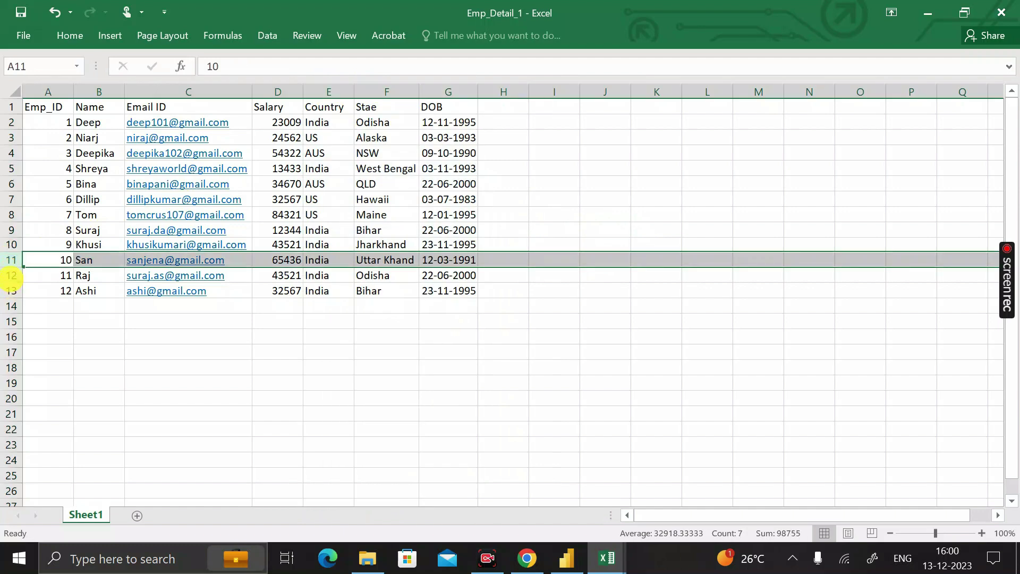
pyautogui.click(10, 275)
pyautogui.click(10, 290)
pyautogui.click(570, 231)
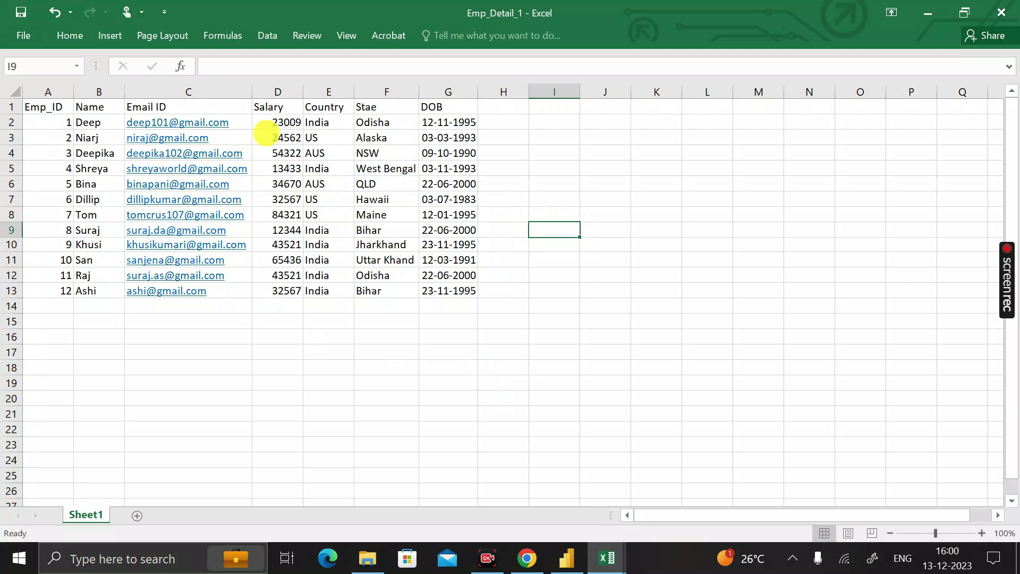
pyautogui.click(276, 137)
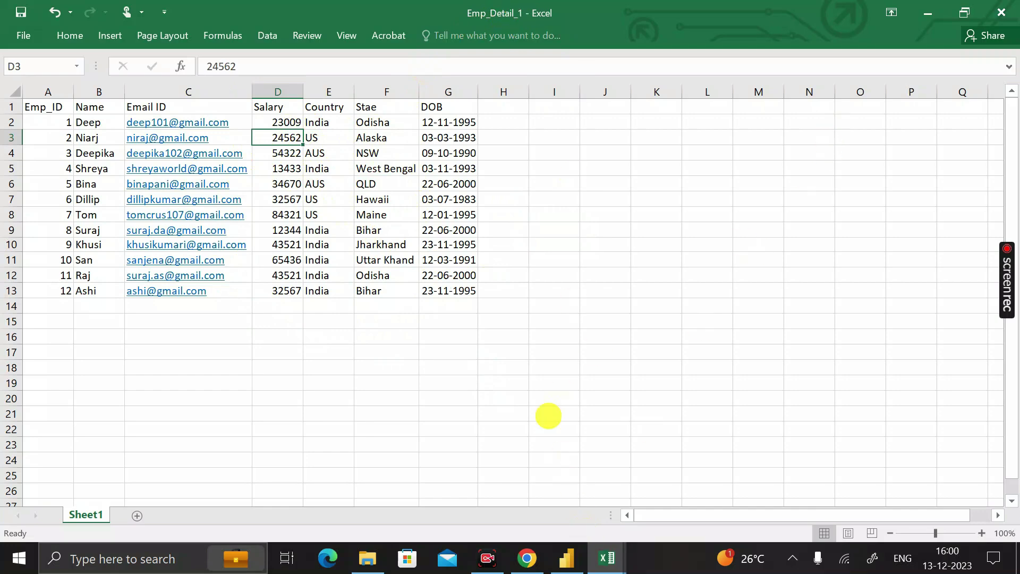
# Compare the open Emp_Detail and Emp_Detail_1 workbooks, and return to the Power BI report.
pyautogui.click(607, 558)
pyautogui.click(589, 525)
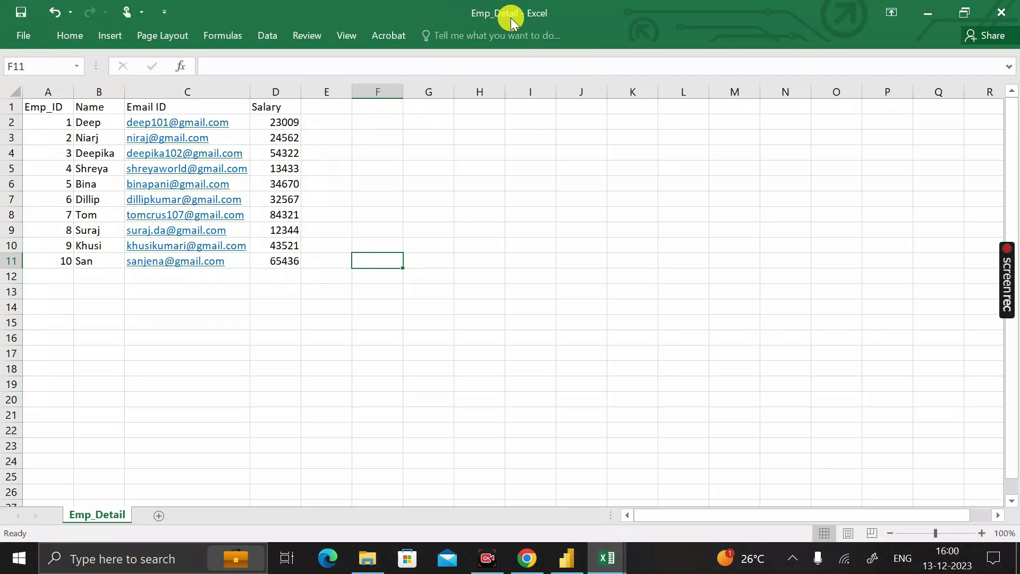
pyautogui.click(611, 557)
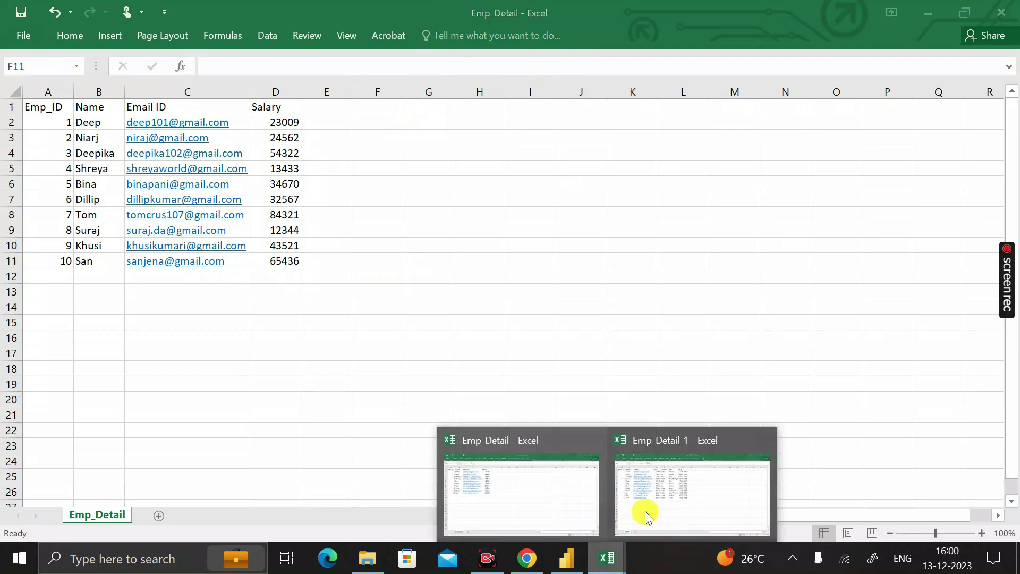
pyautogui.click(645, 510)
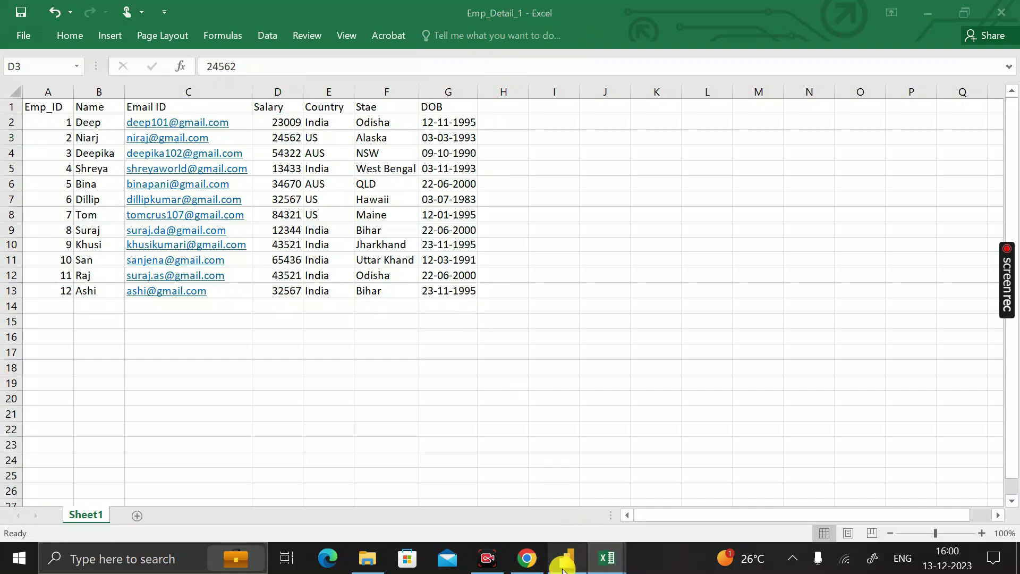
pyautogui.click(567, 558)
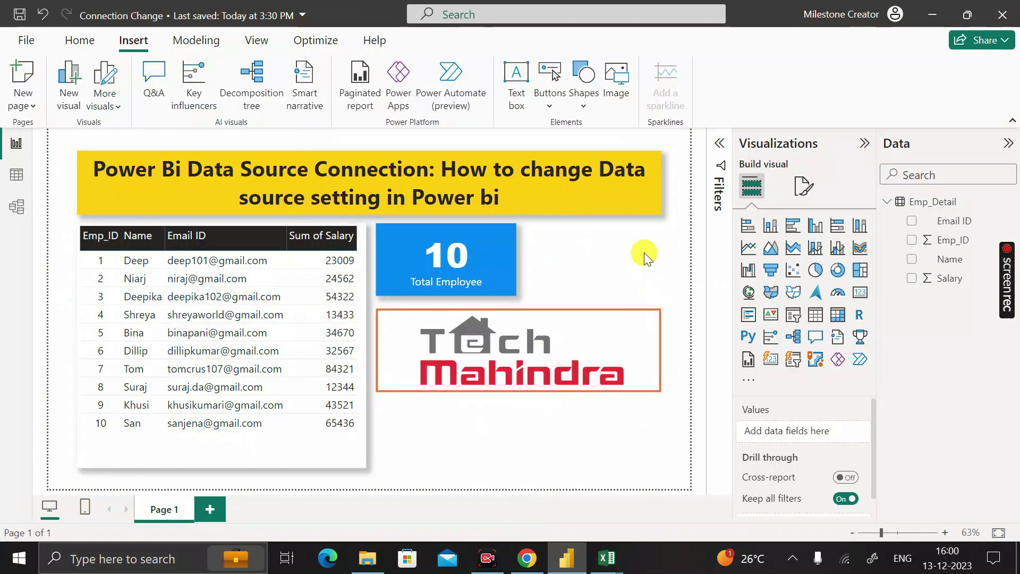
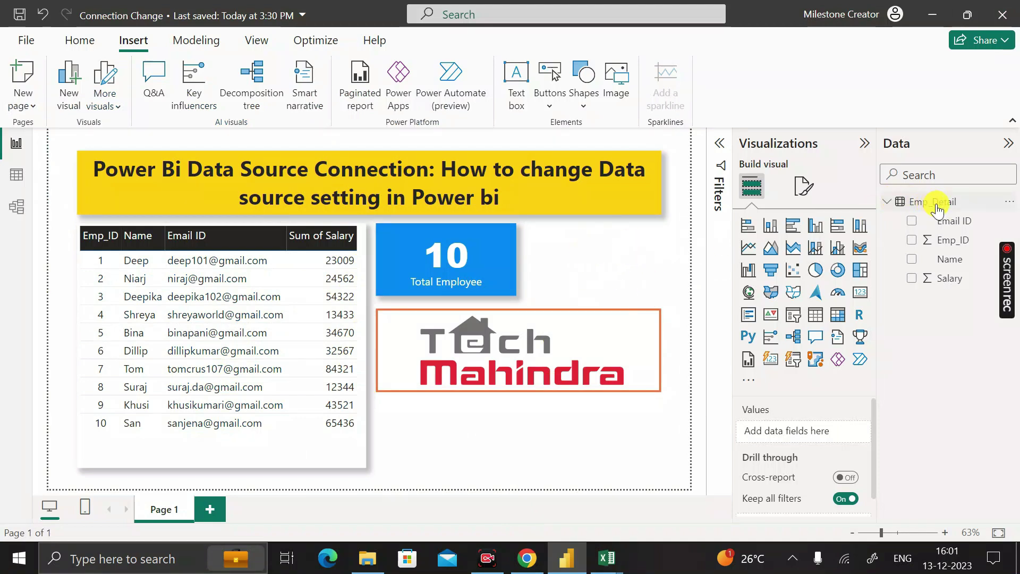
# Check the Emp_Detail table in the Power BI report against the Emp_Detail_1 file on the desktop.
pyautogui.moveTo(916, 212)
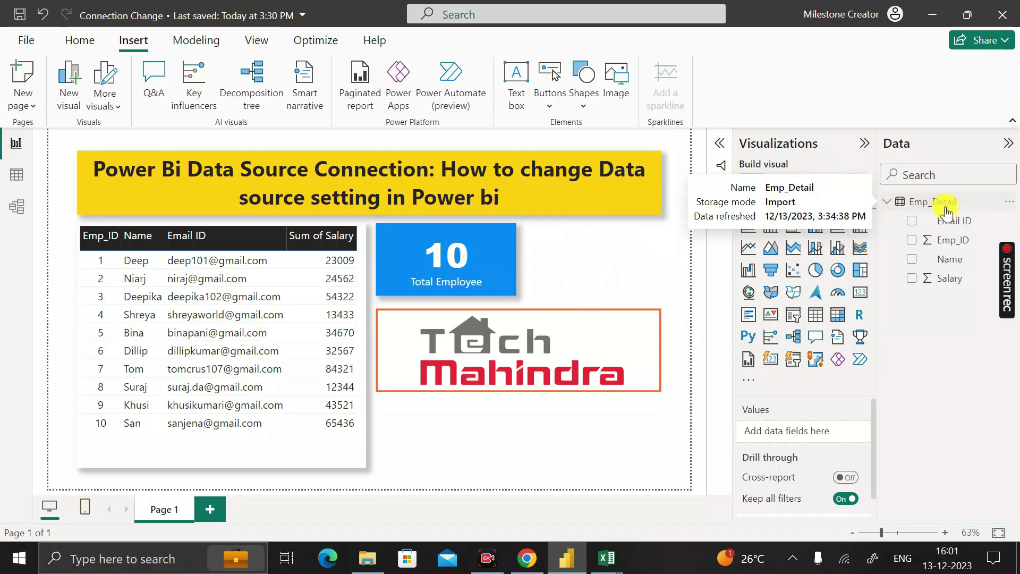
pyautogui.press('super+d')
pyautogui.click(860, 218)
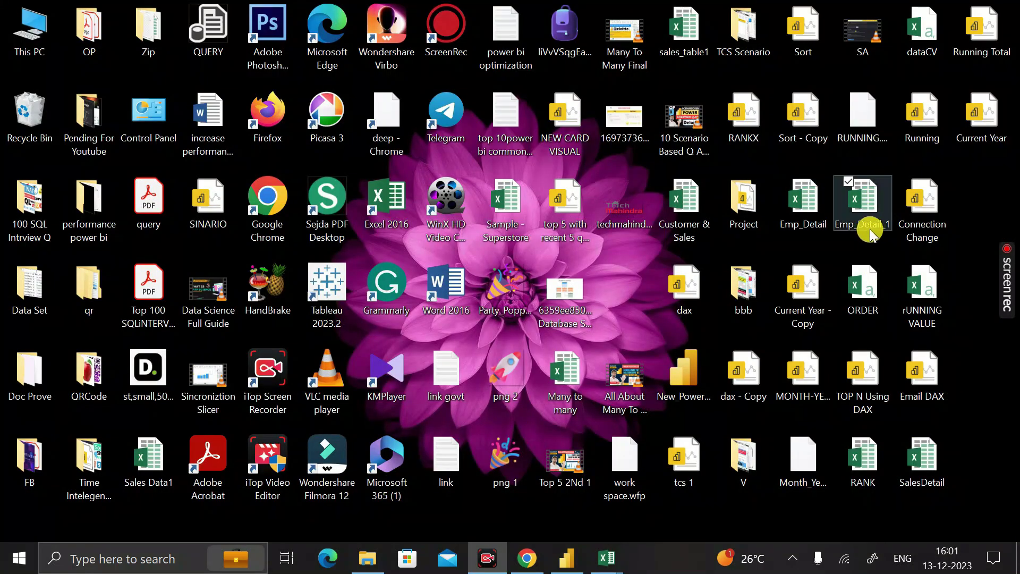
pyautogui.click(567, 556)
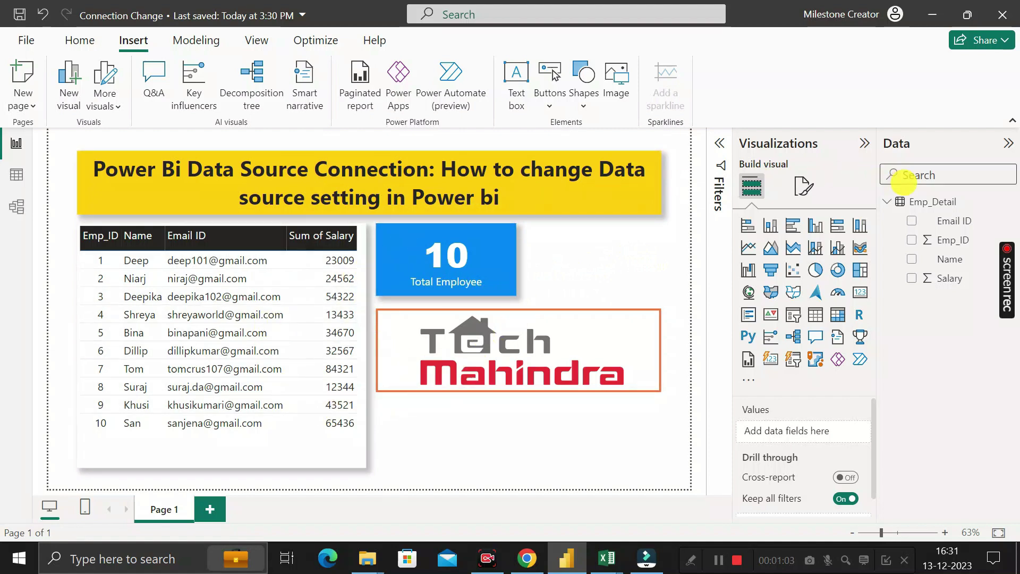
pyautogui.moveTo(928, 209)
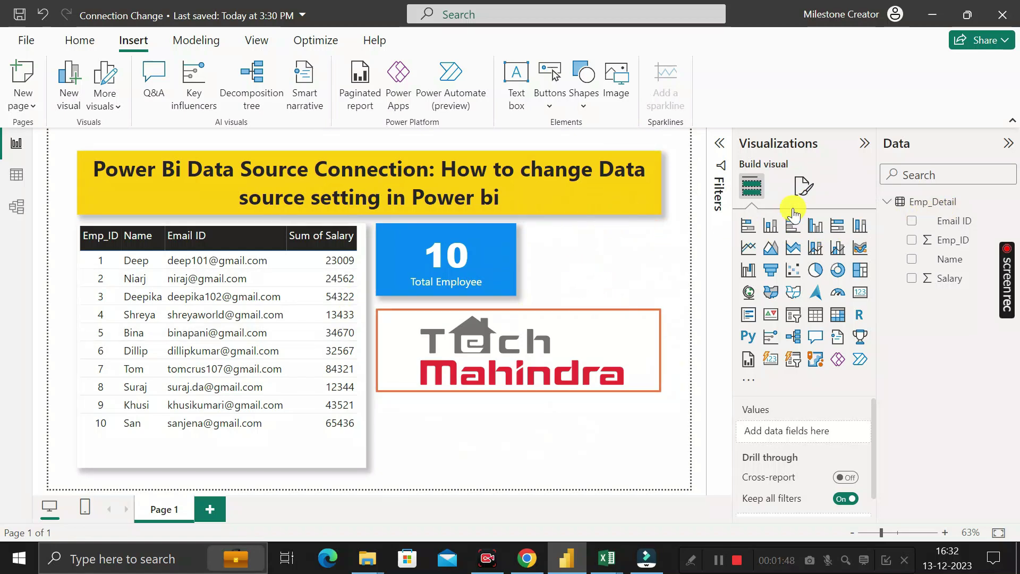
pyautogui.click(932, 14)
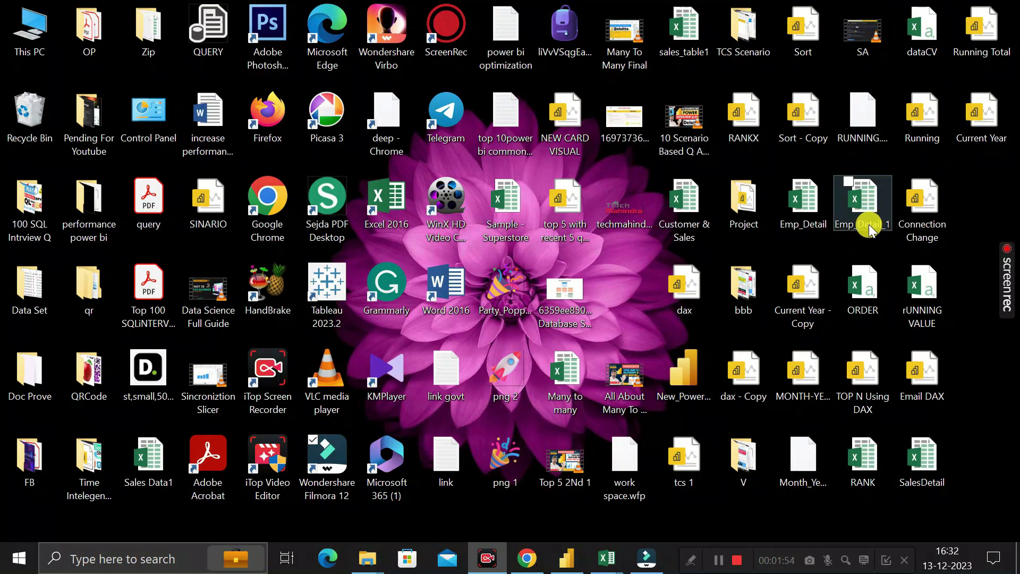
pyautogui.click(570, 562)
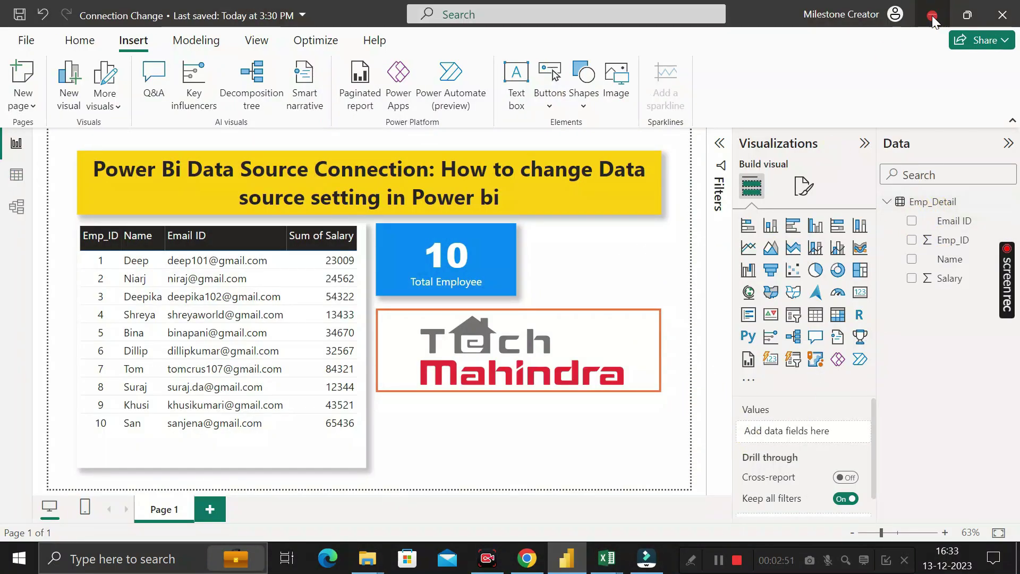
pyautogui.click(933, 15)
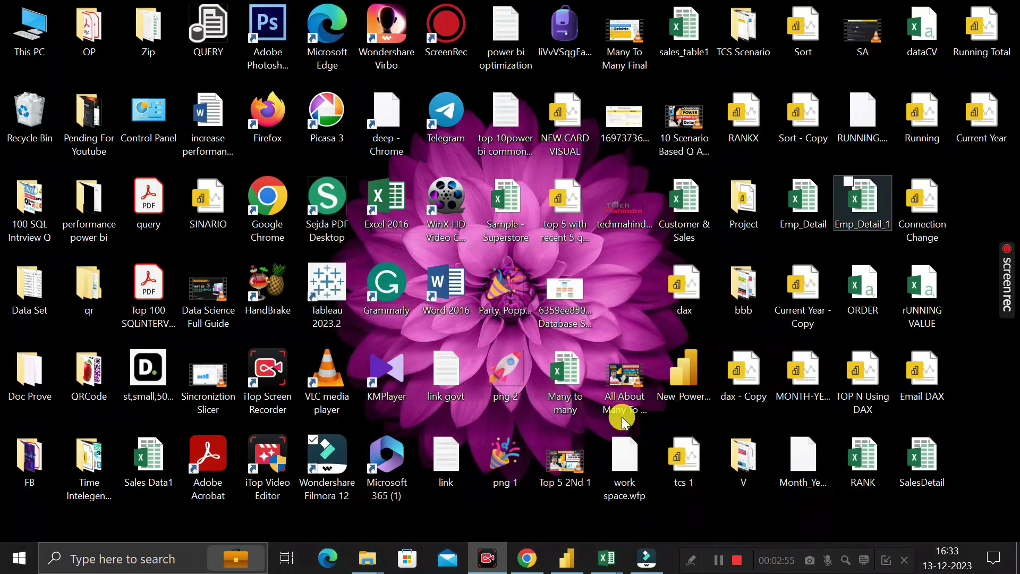
# Switch to the Power BI report and start changing the source of emp_detail.xlsx in the data source settings.
pyautogui.click(566, 563)
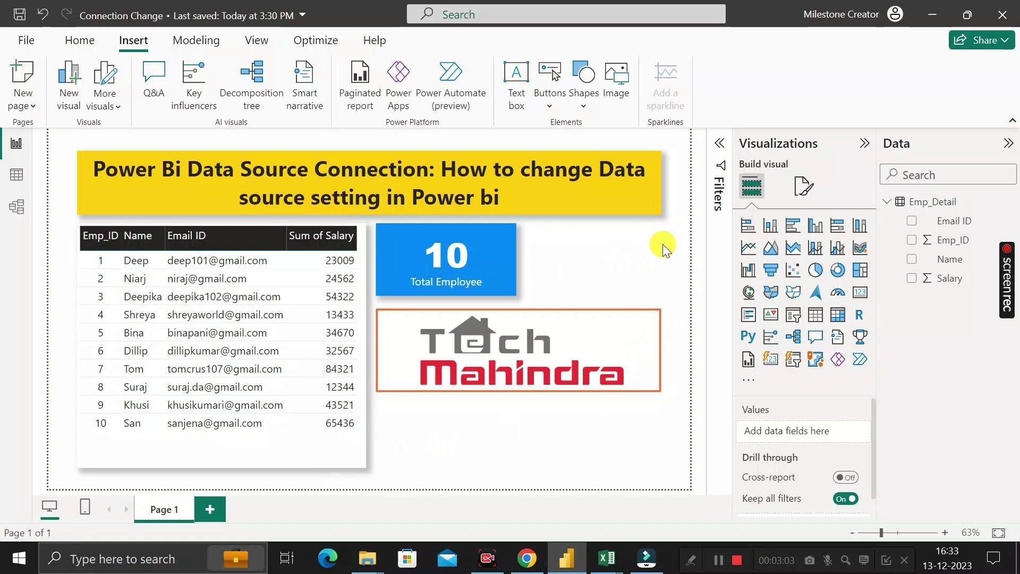
pyautogui.click(75, 43)
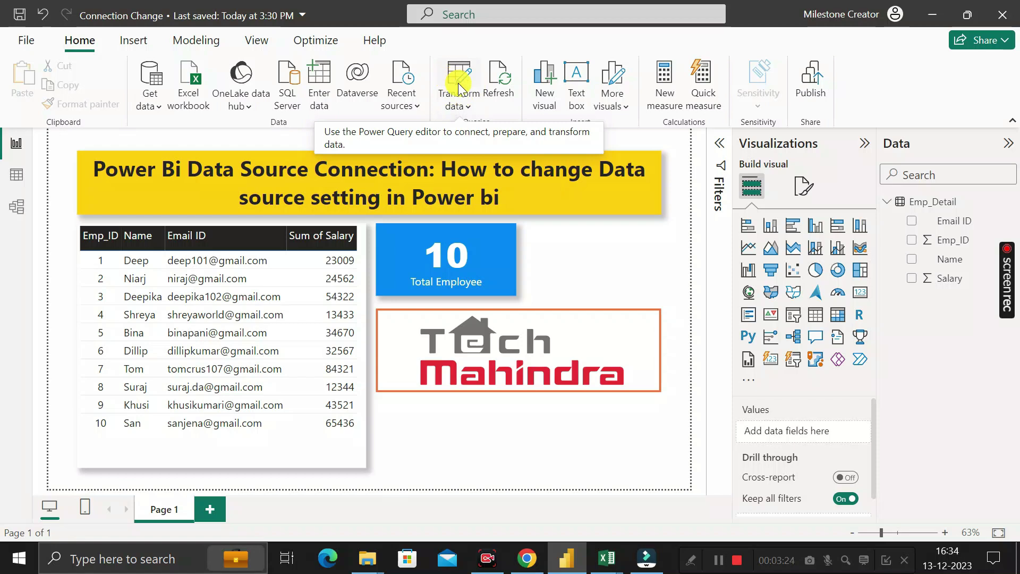
pyautogui.click(469, 112)
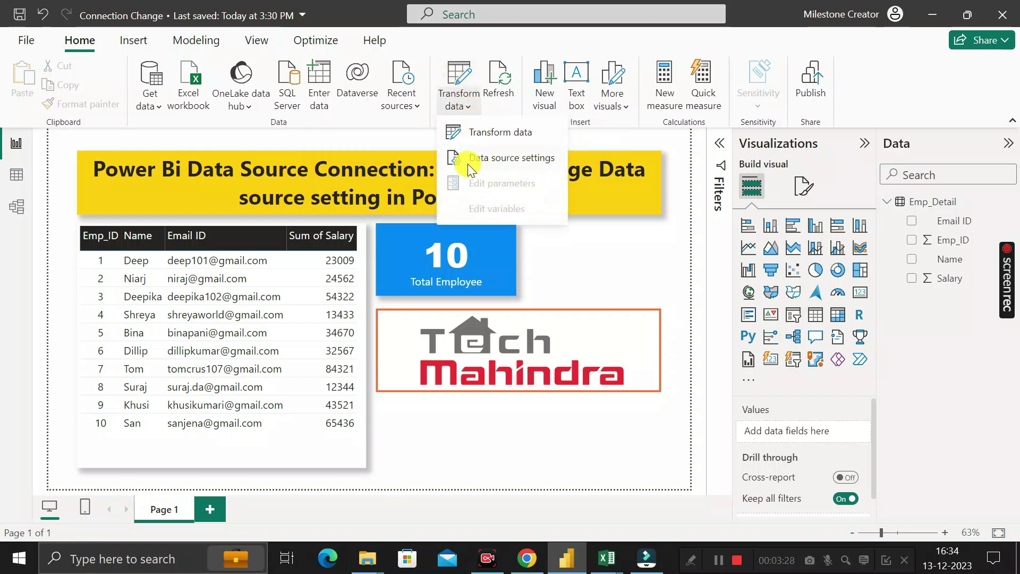
pyautogui.click(514, 161)
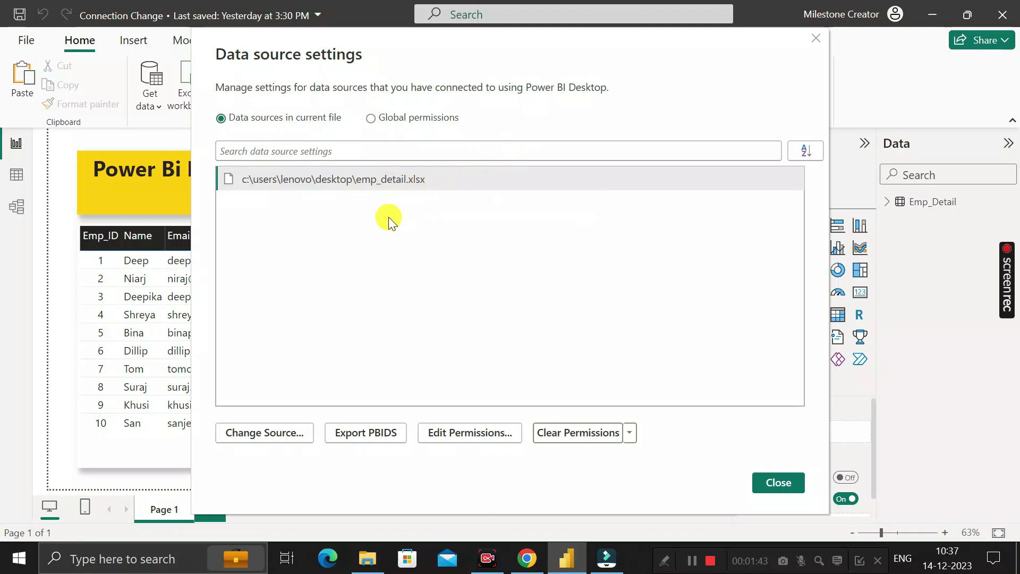
pyautogui.click(357, 183)
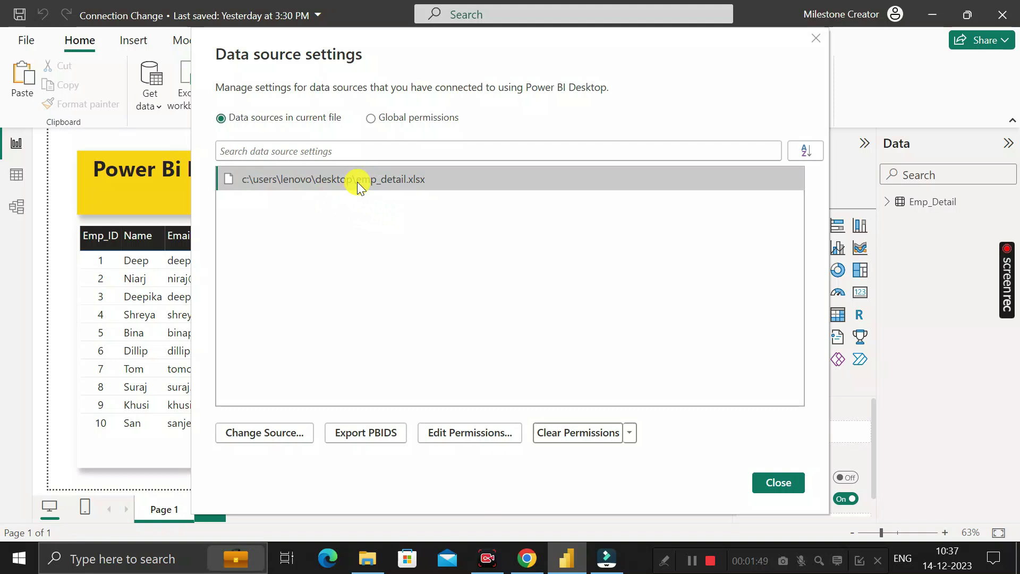
pyautogui.click(269, 432)
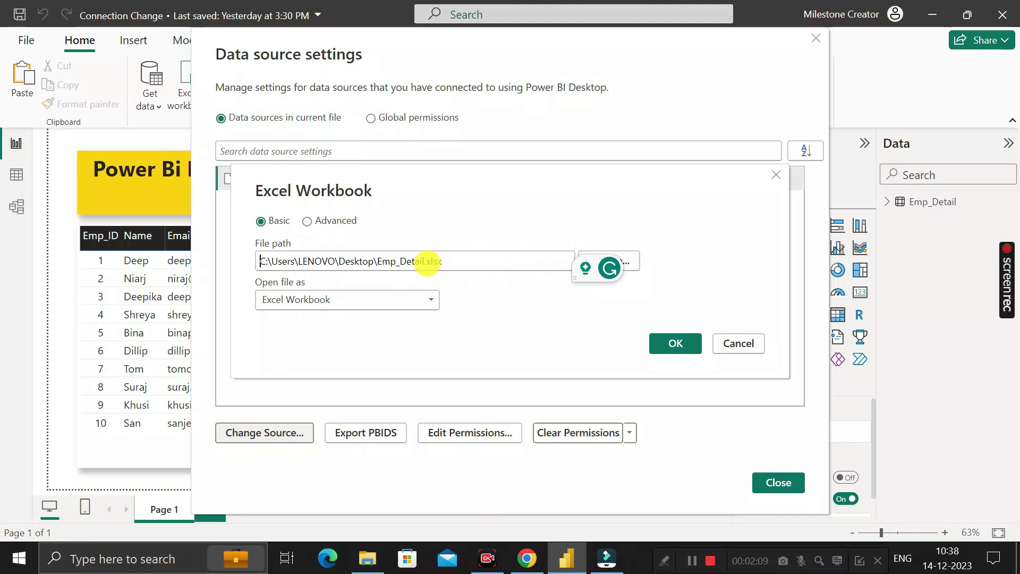
# Browse the Desktop folder for the Emp_Detail_1 workbook and set it as the data source's file path.
pyautogui.click(632, 258)
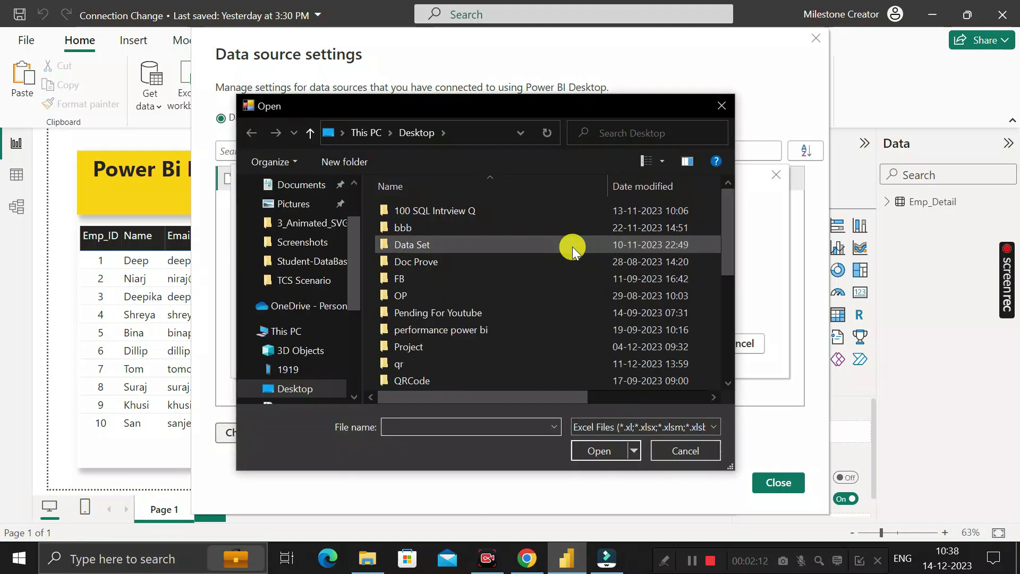
pyautogui.scroll(2, 326, 254)
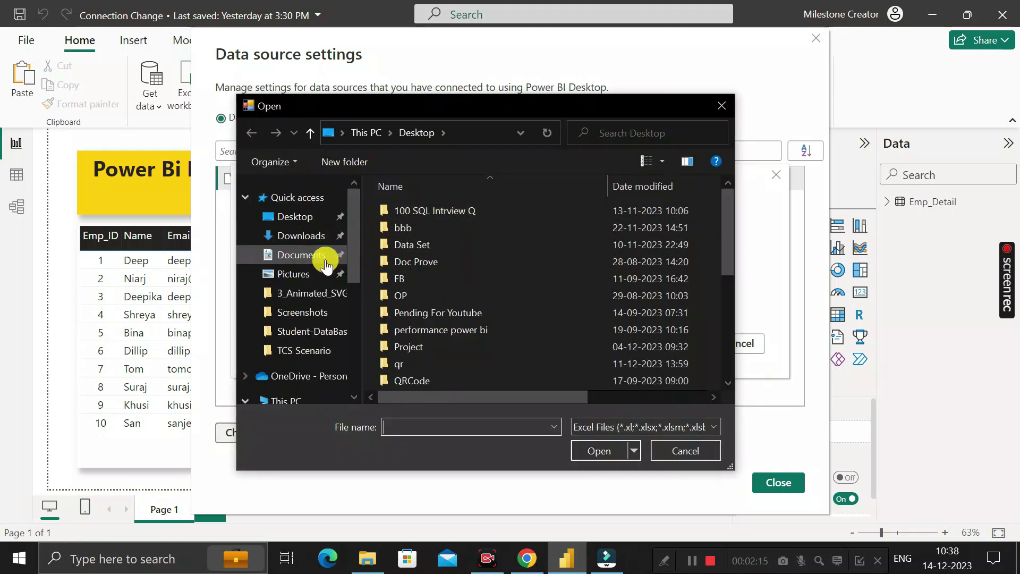
pyautogui.click(305, 218)
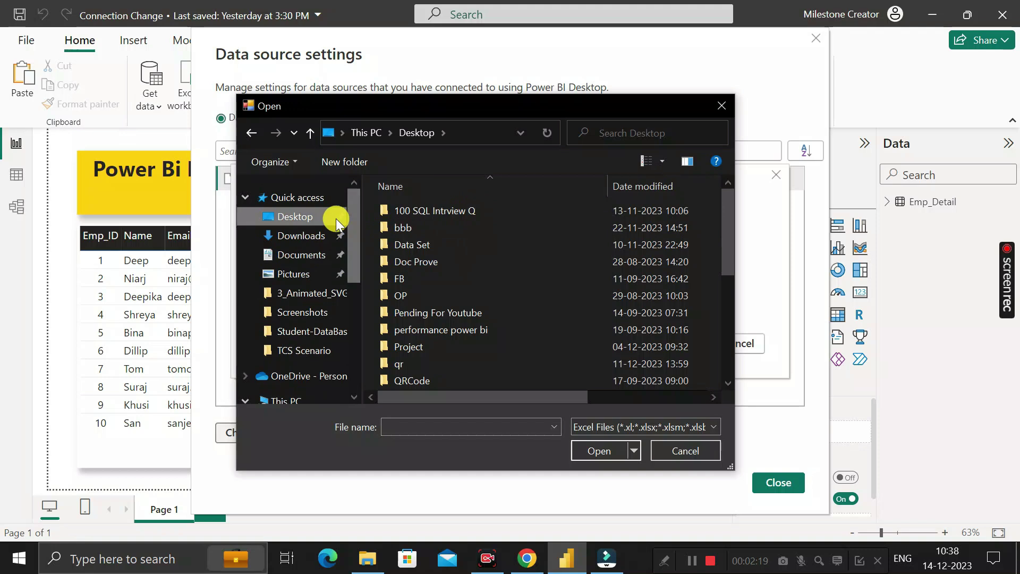
pyautogui.scroll(-5, 460, 255)
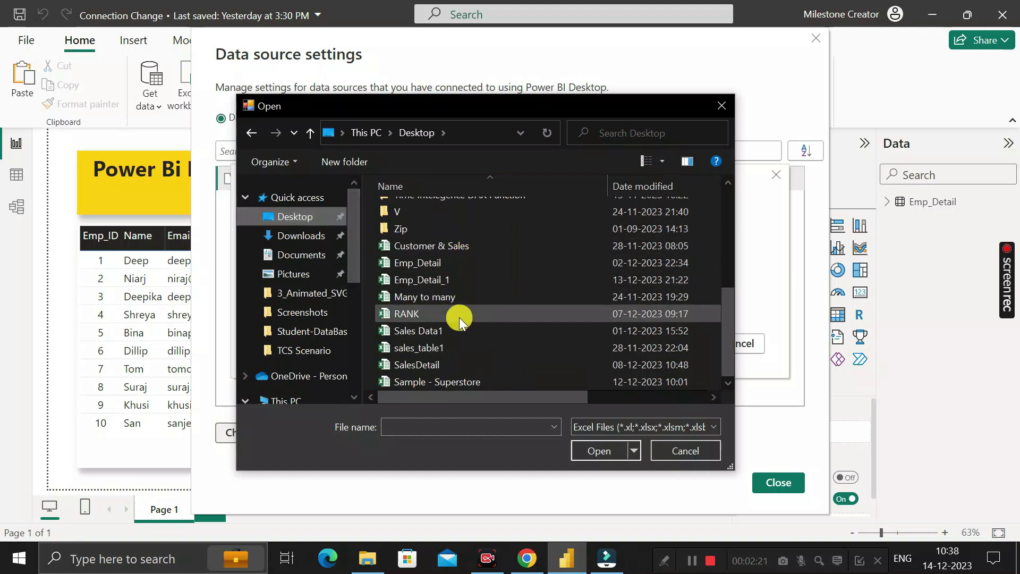
pyautogui.click(430, 284)
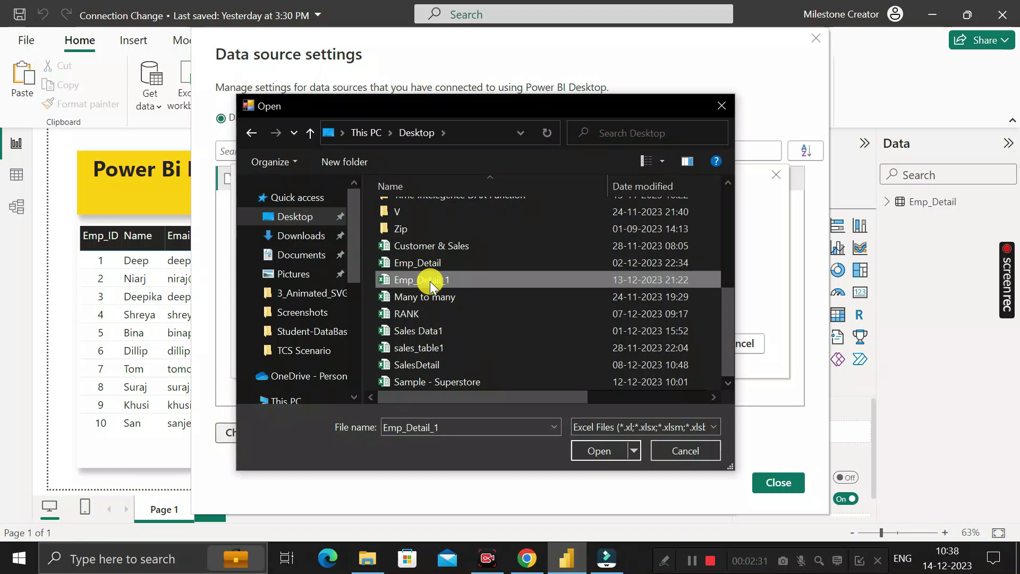
pyautogui.click(599, 450)
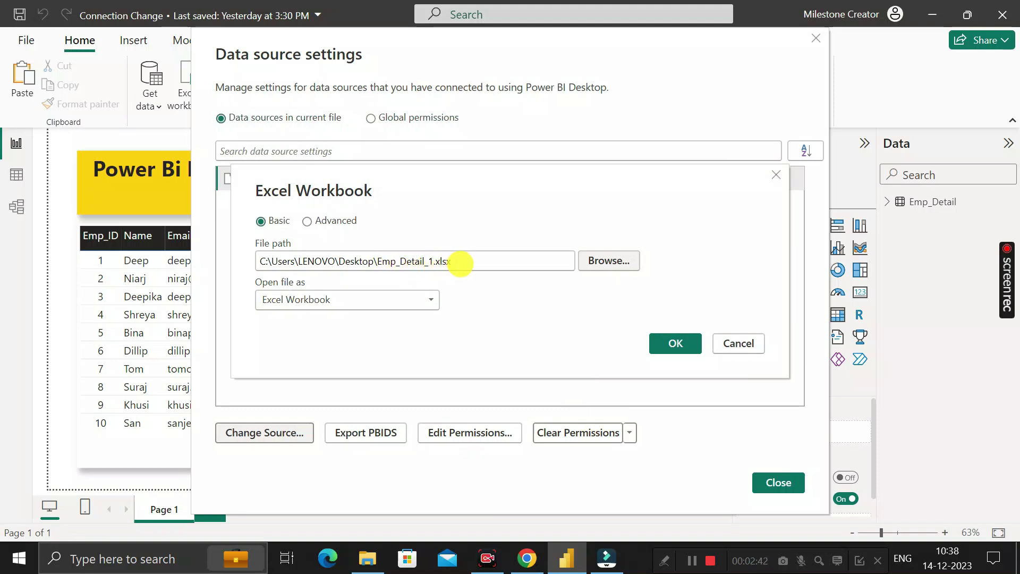
pyautogui.click(674, 344)
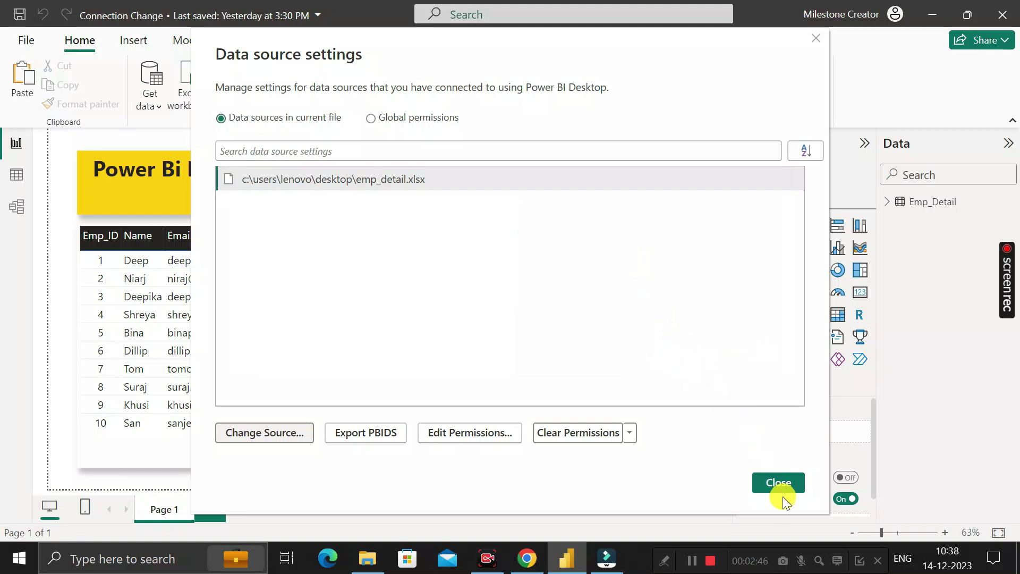
# Close the data source settings and try to apply the pending query changes.
pyautogui.click(779, 481)
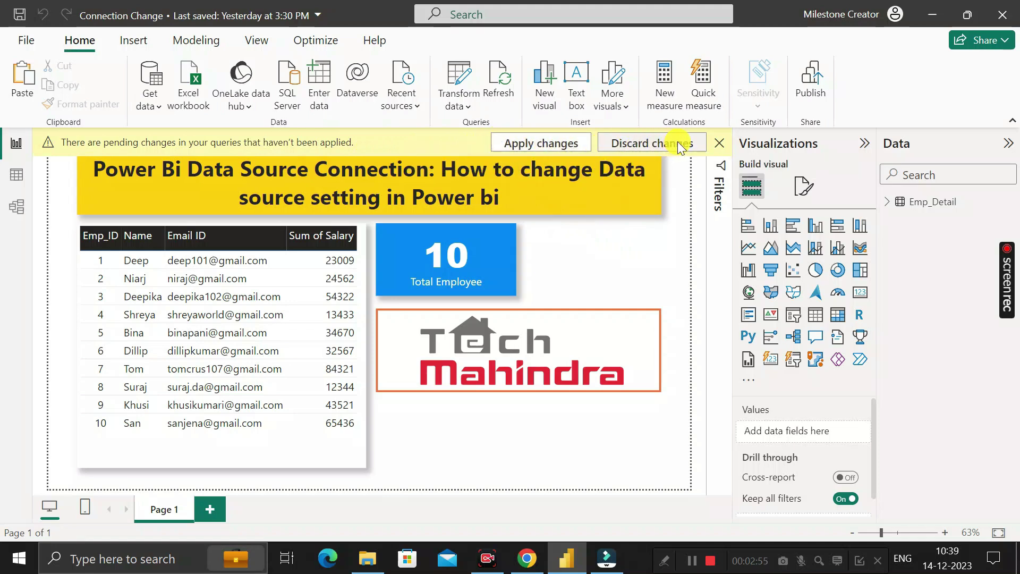
pyautogui.click(537, 145)
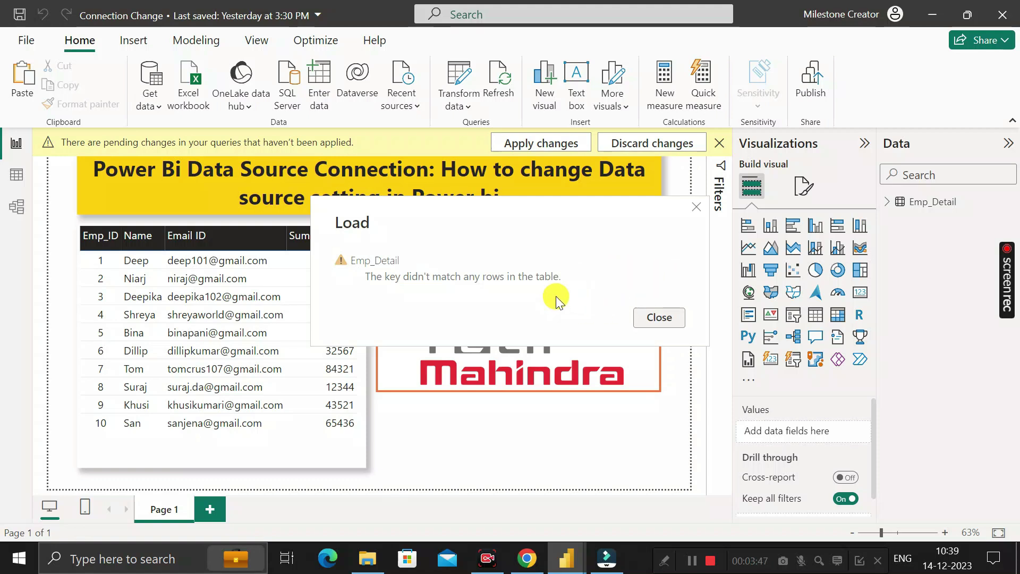
pyautogui.click(657, 318)
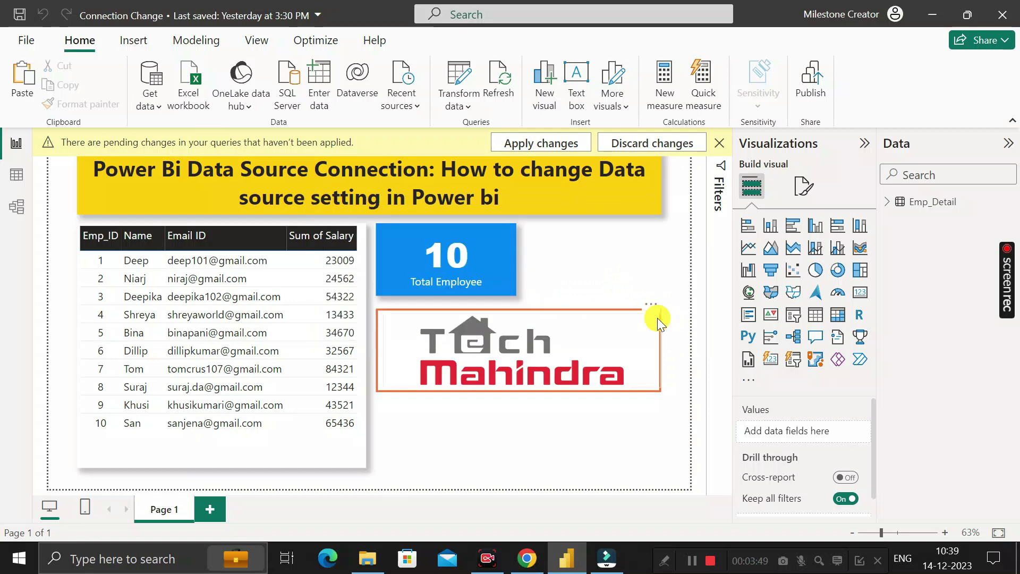
# Return to the desktop, open the Emp_Detail workbook in Excel, and minimize it after viewing its sheet.
pyautogui.click(935, 12)
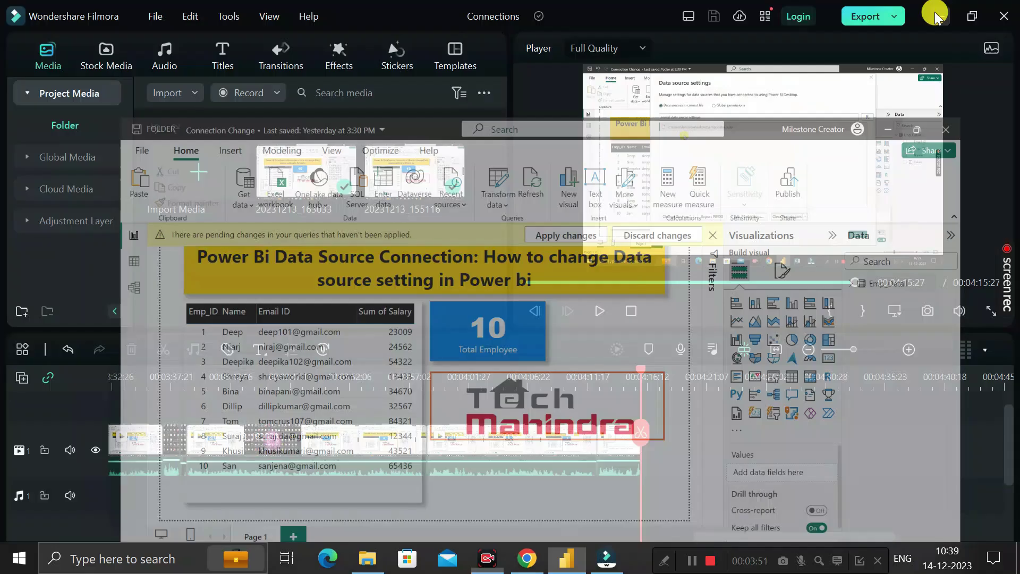
pyautogui.click(935, 11)
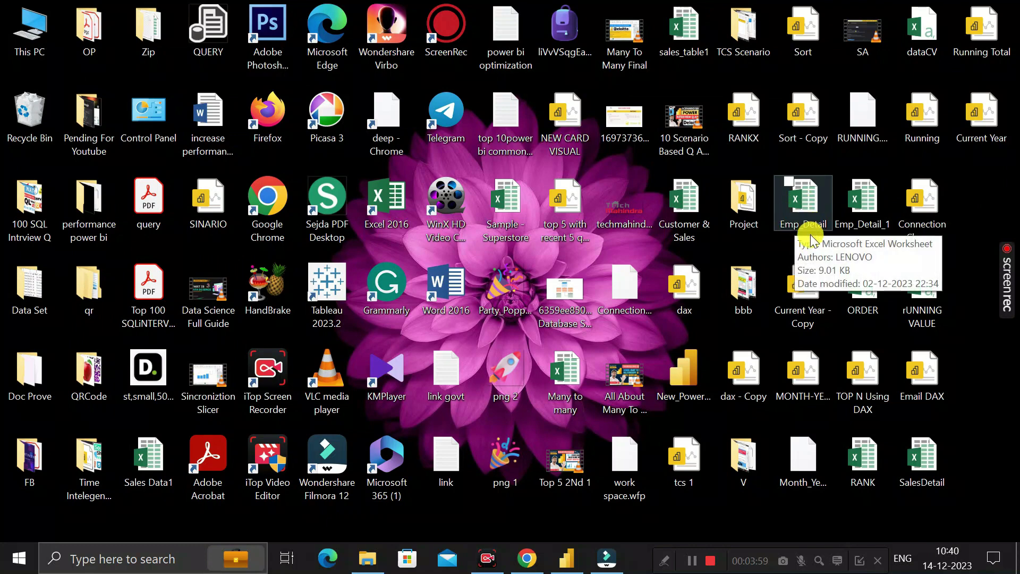
pyautogui.click(803, 211)
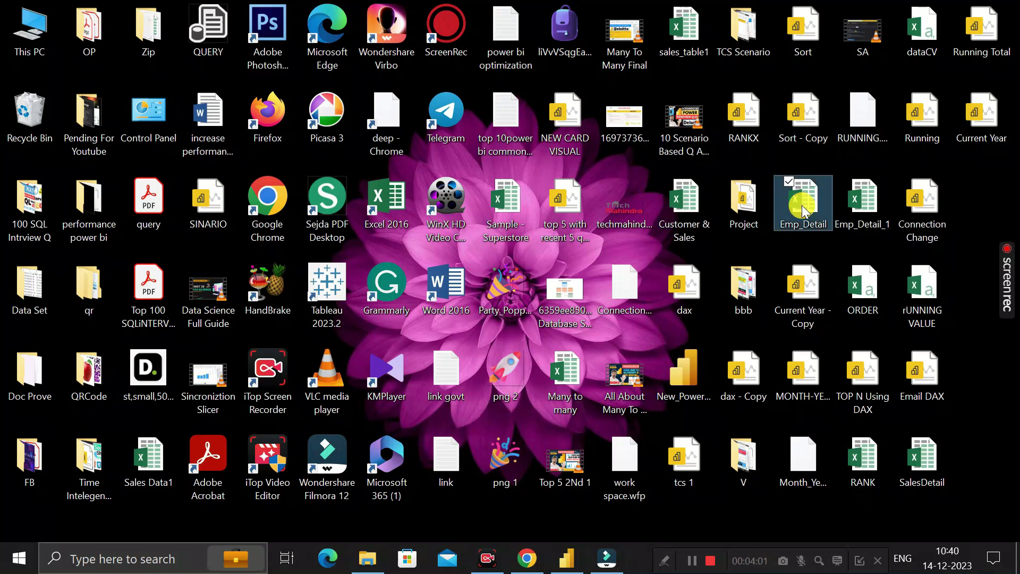
pyautogui.doubleClick(803, 211)
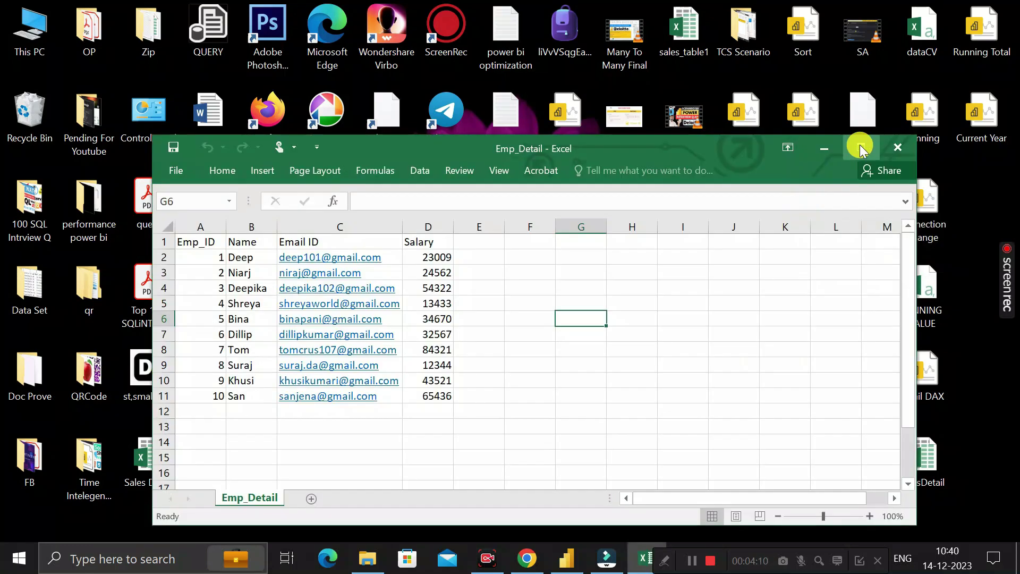
pyautogui.click(859, 144)
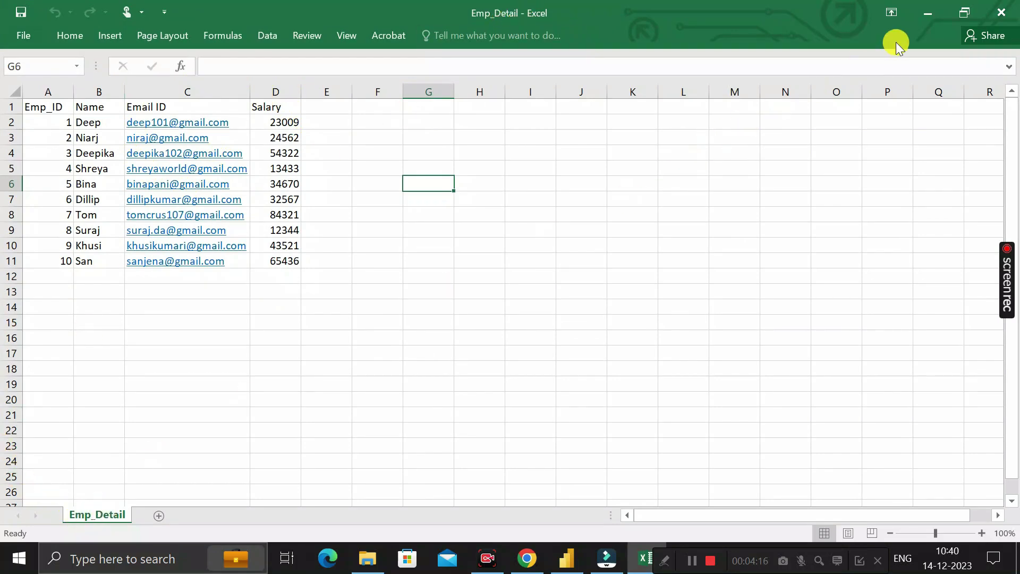
pyautogui.click(923, 15)
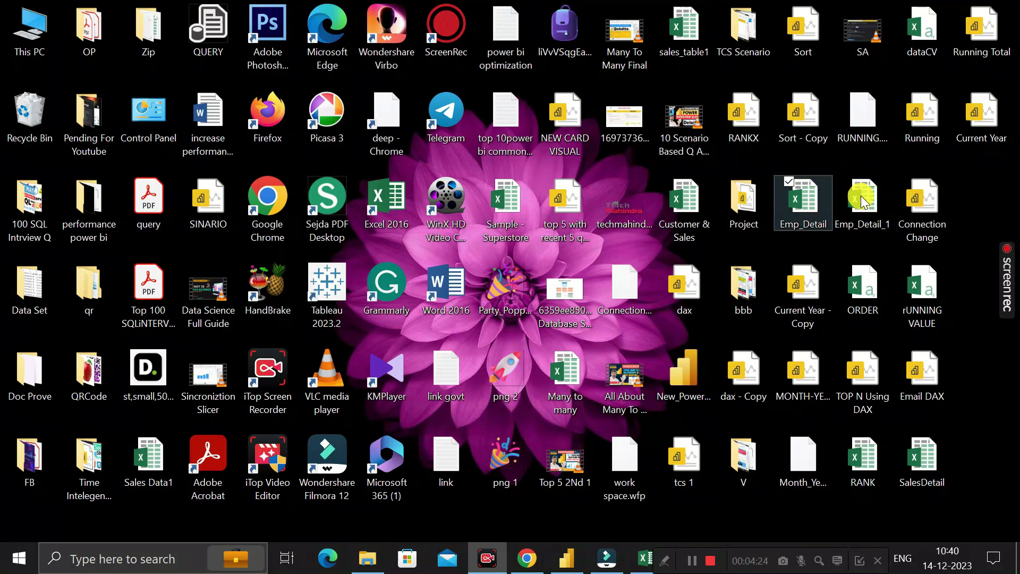
# Open the Emp_Detail_1 workbook from the desktop in Excel.
pyautogui.click(863, 206)
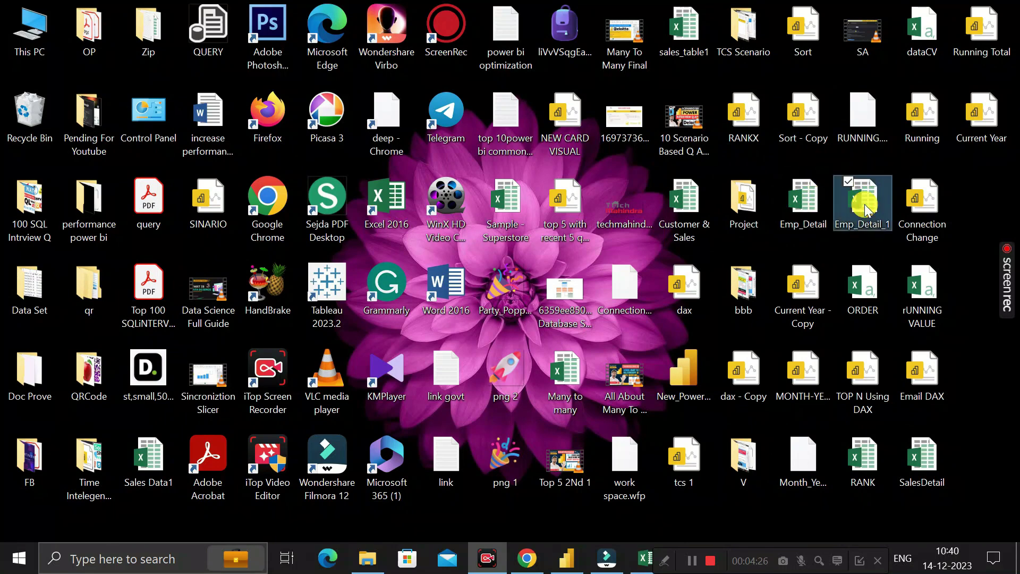
pyautogui.doubleClick(862, 200)
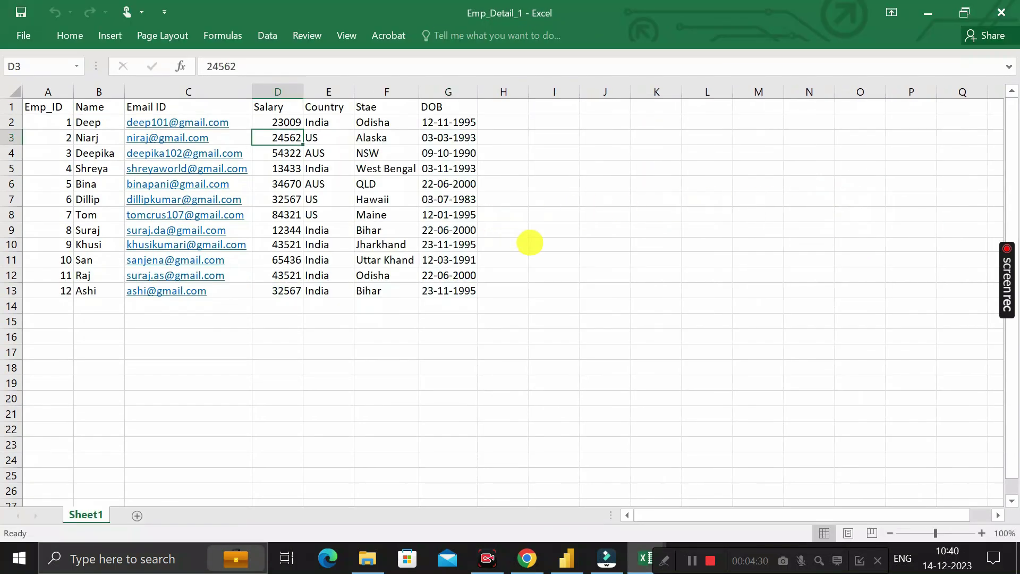
pyautogui.click(531, 244)
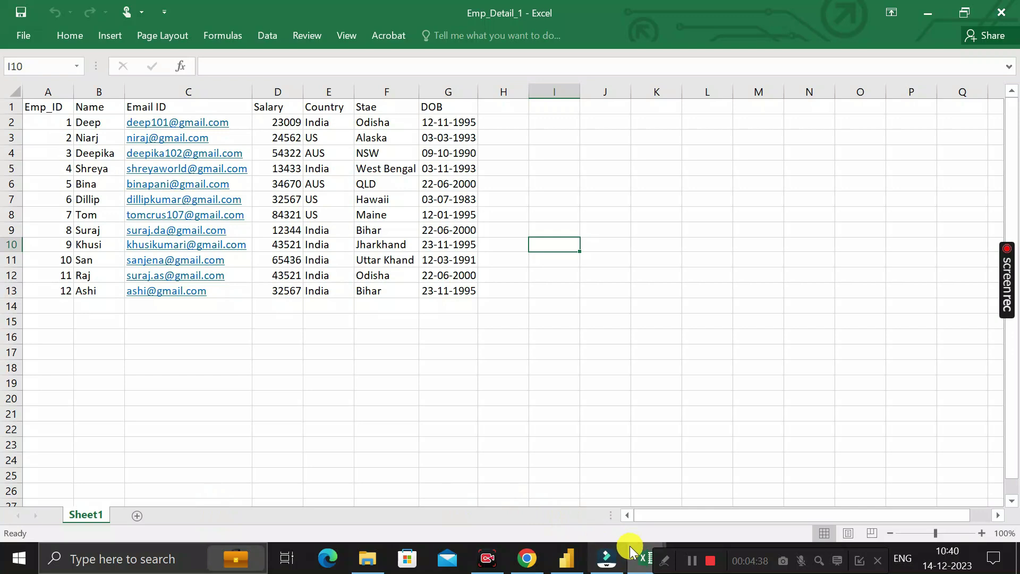
# Switch to the Emp_Detail workbook and check the name of its worksheet without changing it.
pyautogui.moveTo(645, 558)
pyautogui.click(615, 498)
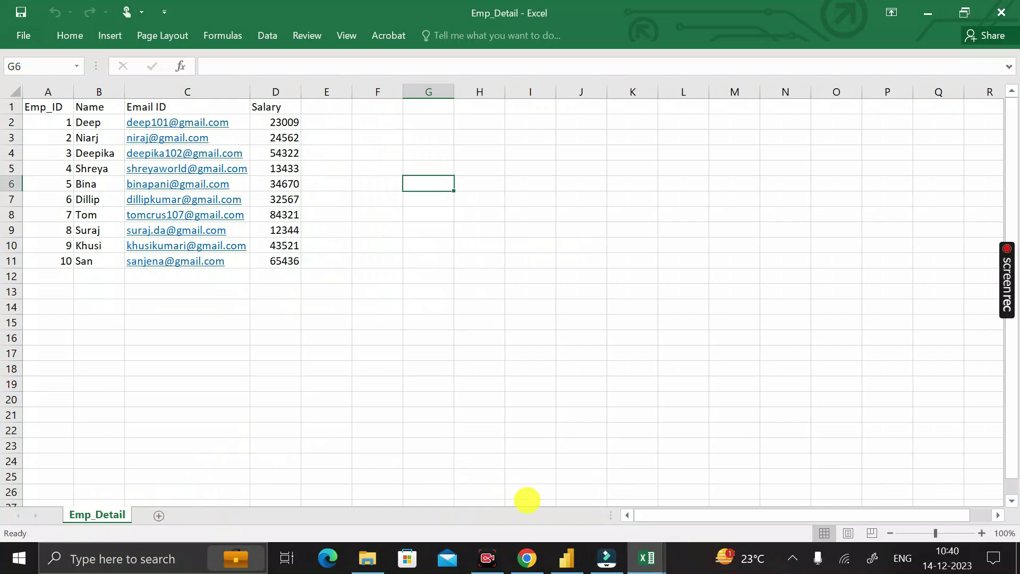
pyautogui.moveTo(645, 557)
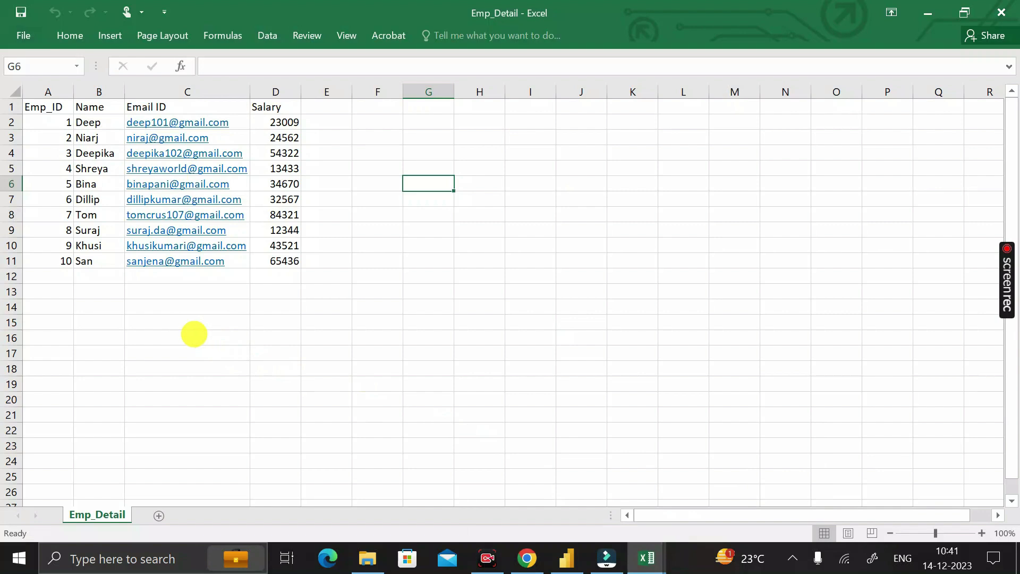
pyautogui.doubleClick(102, 515)
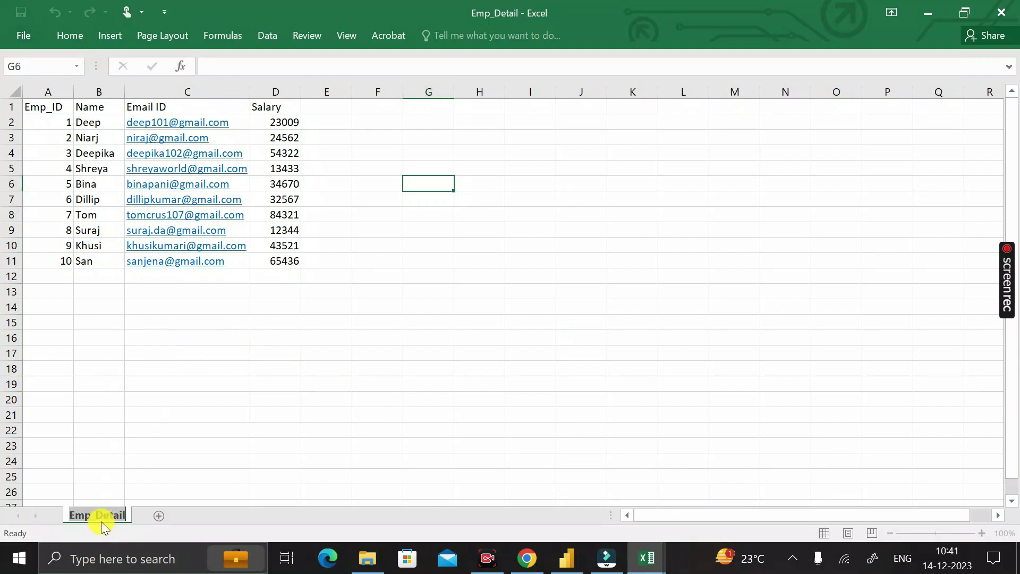
pyautogui.click(323, 446)
# Rename Sheet1 in the Emp_Detail_1 workbook to Emp_Detail.
pyautogui.moveTo(653, 555)
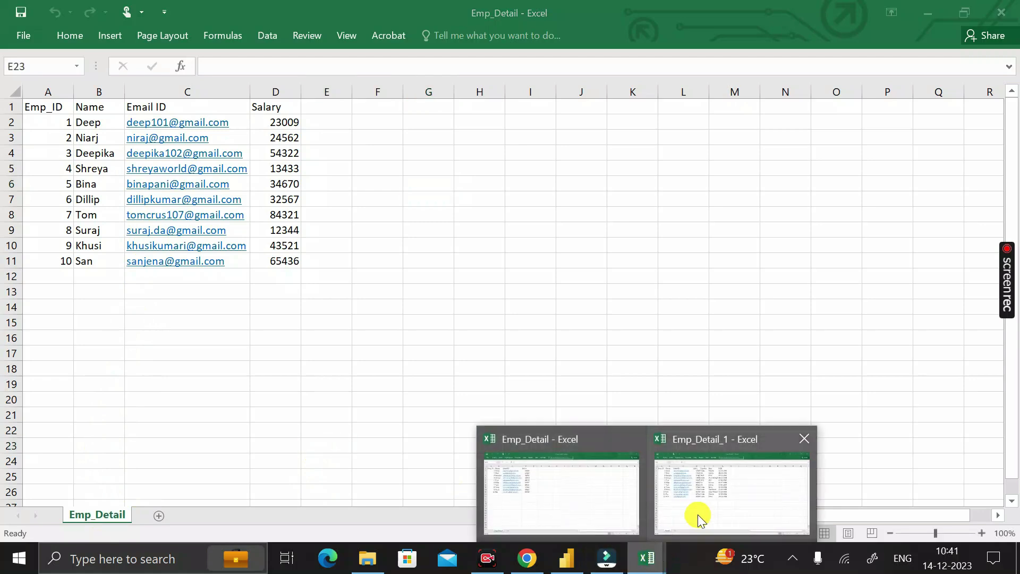
pyautogui.click(712, 496)
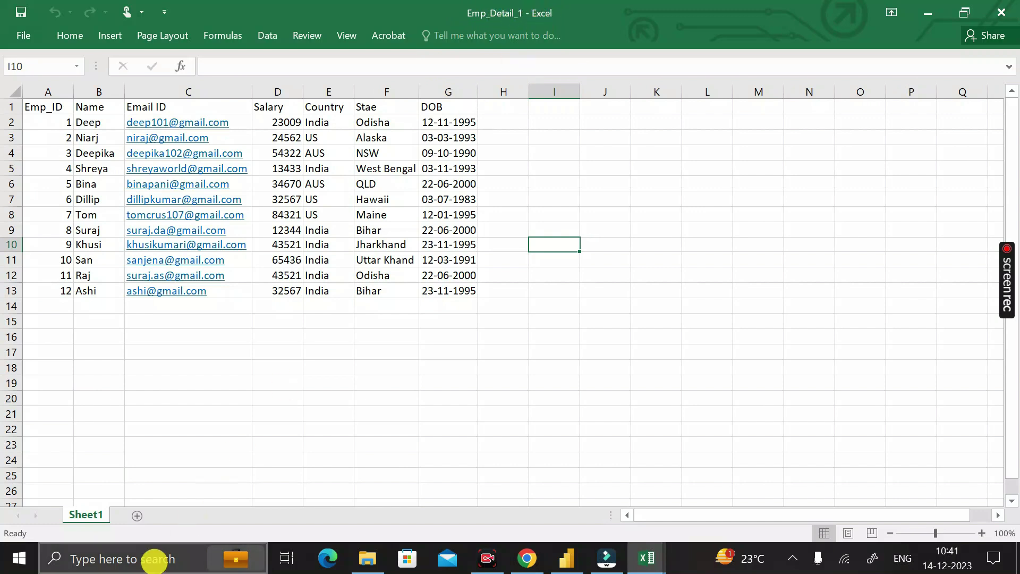
pyautogui.doubleClick(86, 514)
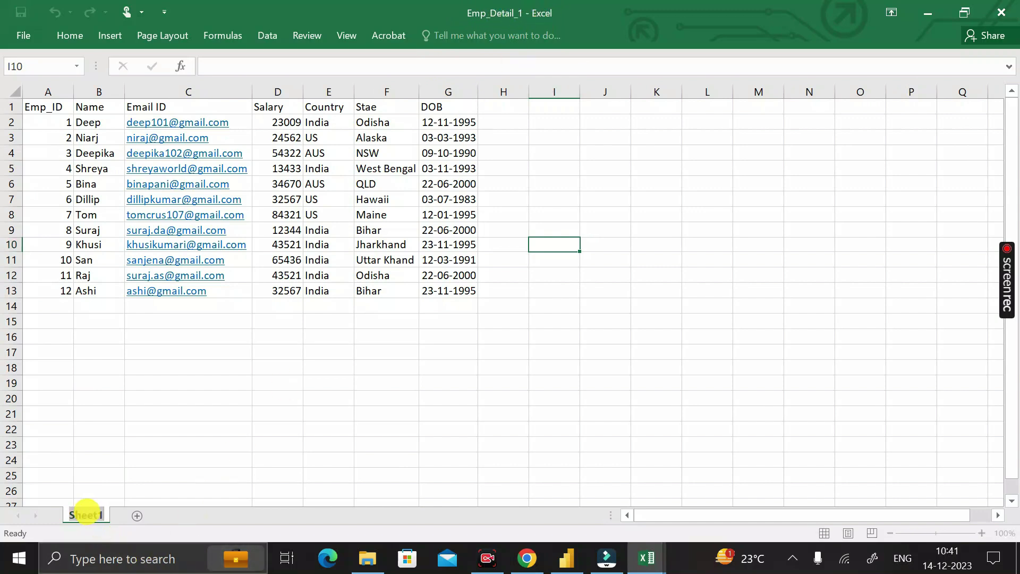
pyautogui.write('Emp_Detail')
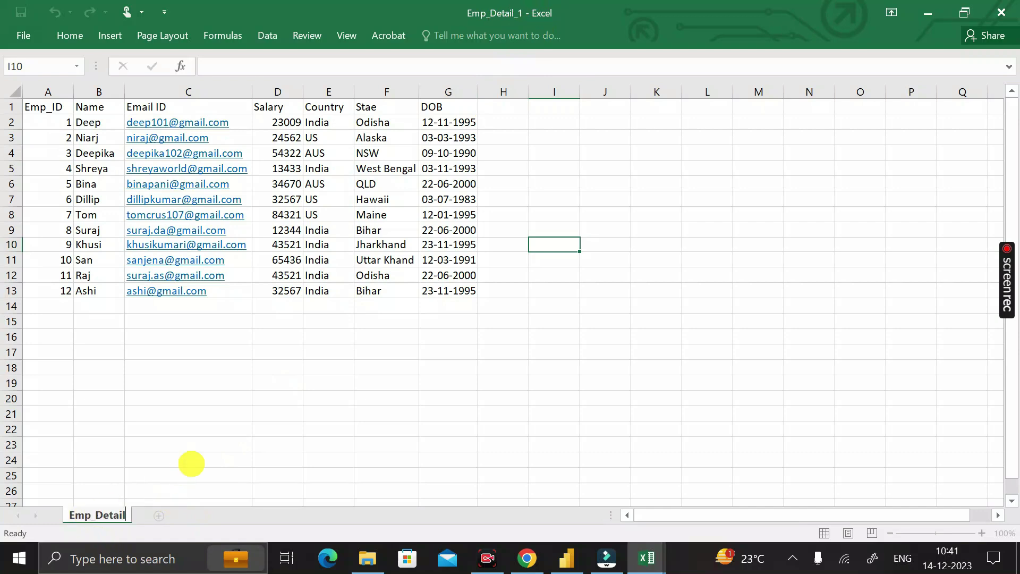
pyautogui.press('Return')
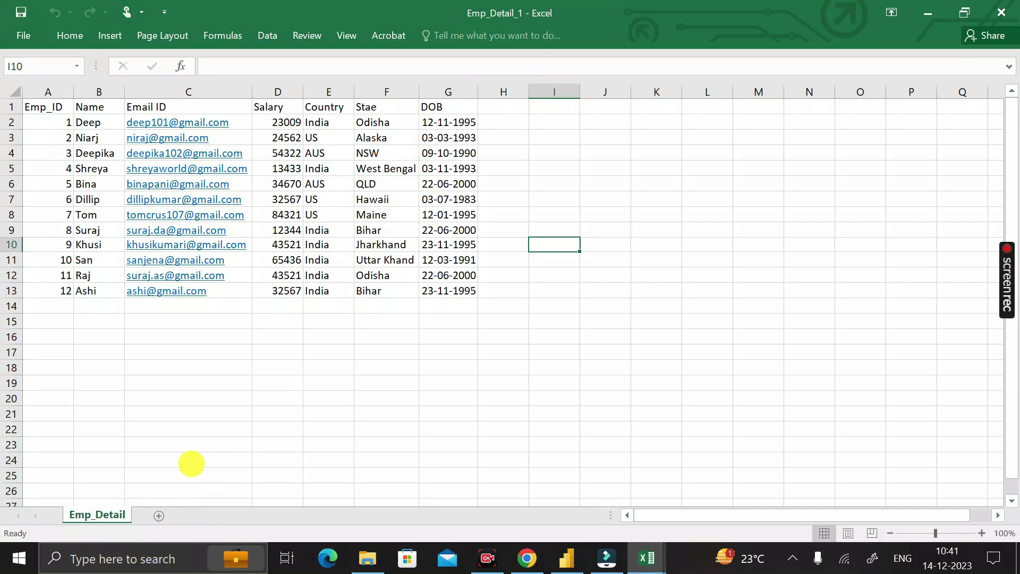
# Save the Emp_Detail_1 workbook, and close both it and the Emp_Detail workbook.
pyautogui.hotkey('ctrl', 's')
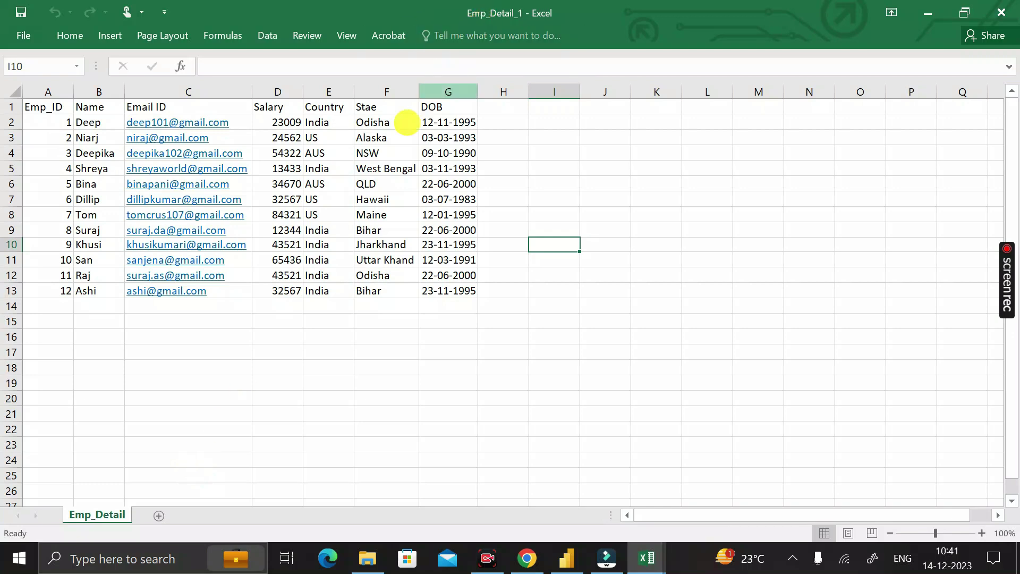
pyautogui.click(1009, 15)
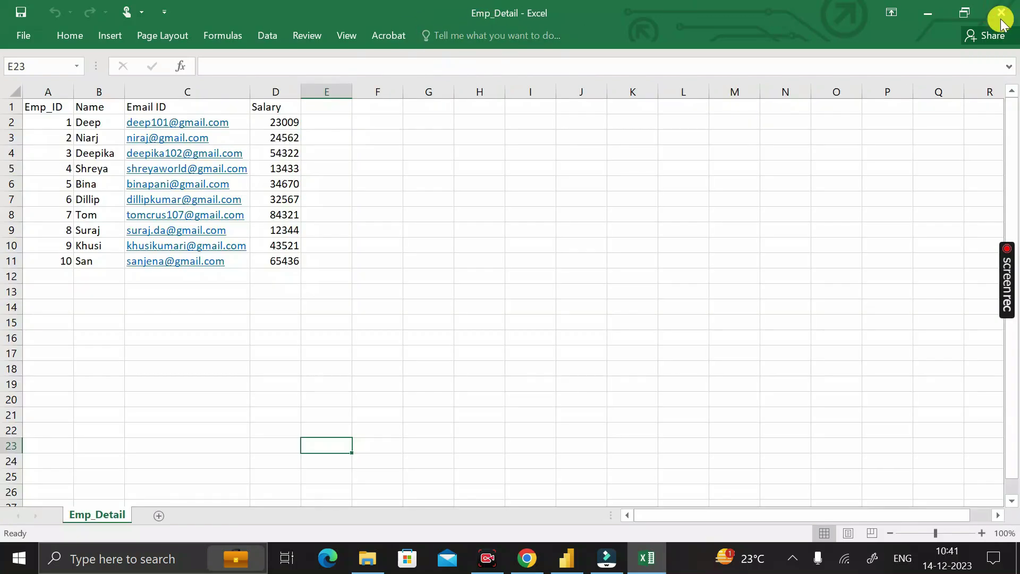
pyautogui.click(1002, 12)
pyautogui.click(432, 296)
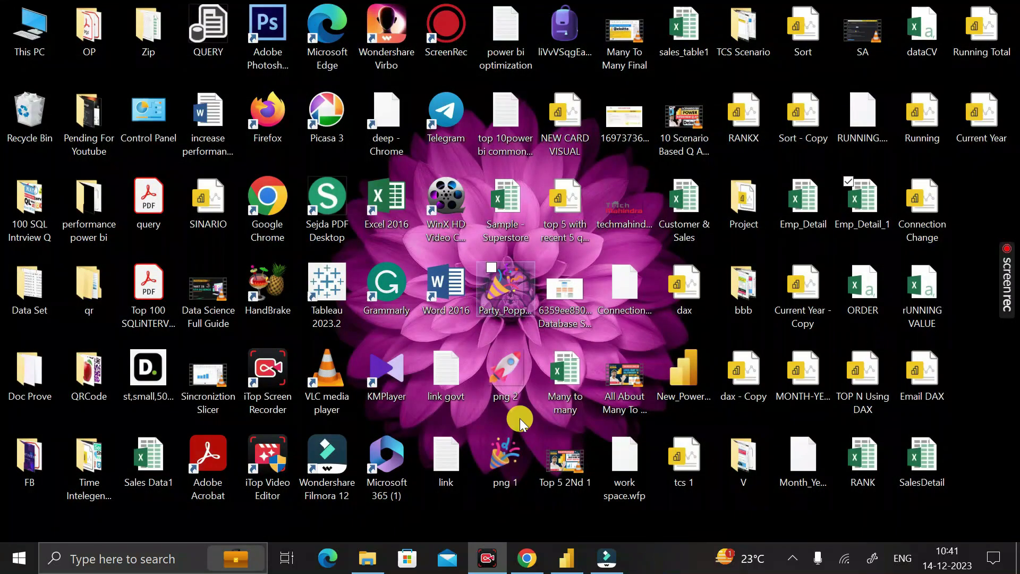
# Switch to Power BI Desktop, apply the pending query changes, and expand the Emp_Detail table to view its fields.
pyautogui.click(566, 558)
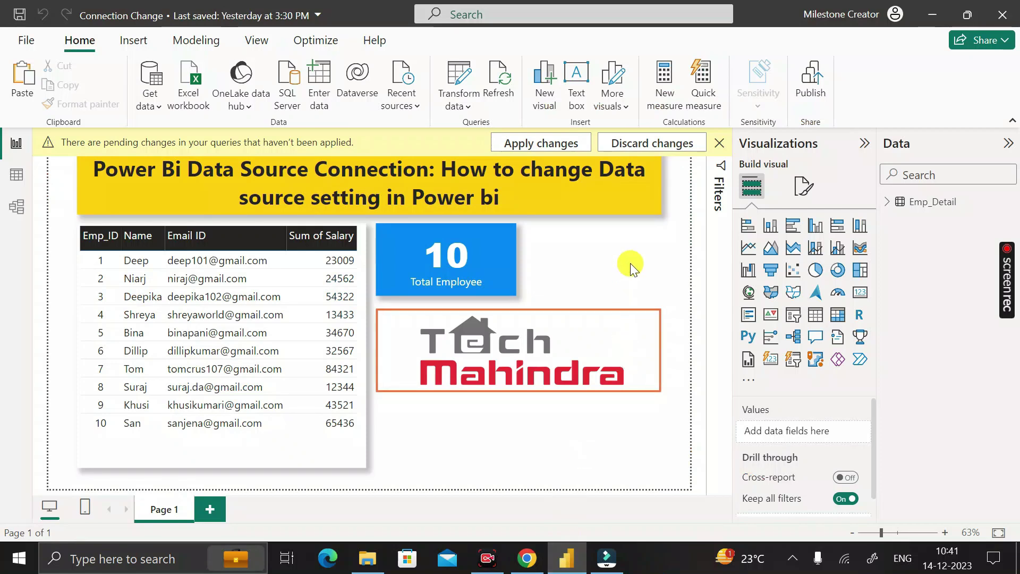
pyautogui.click(546, 144)
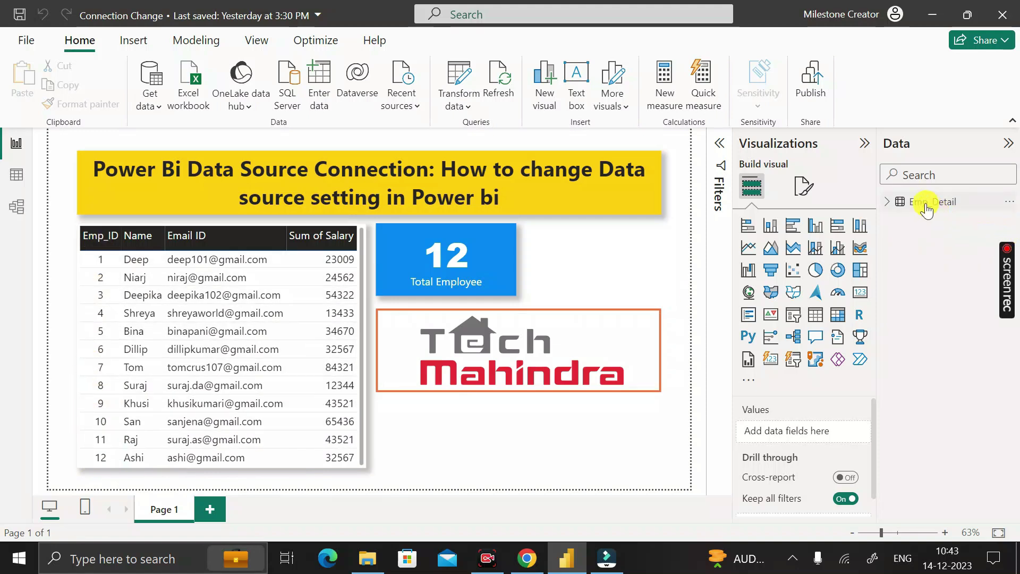
pyautogui.click(887, 205)
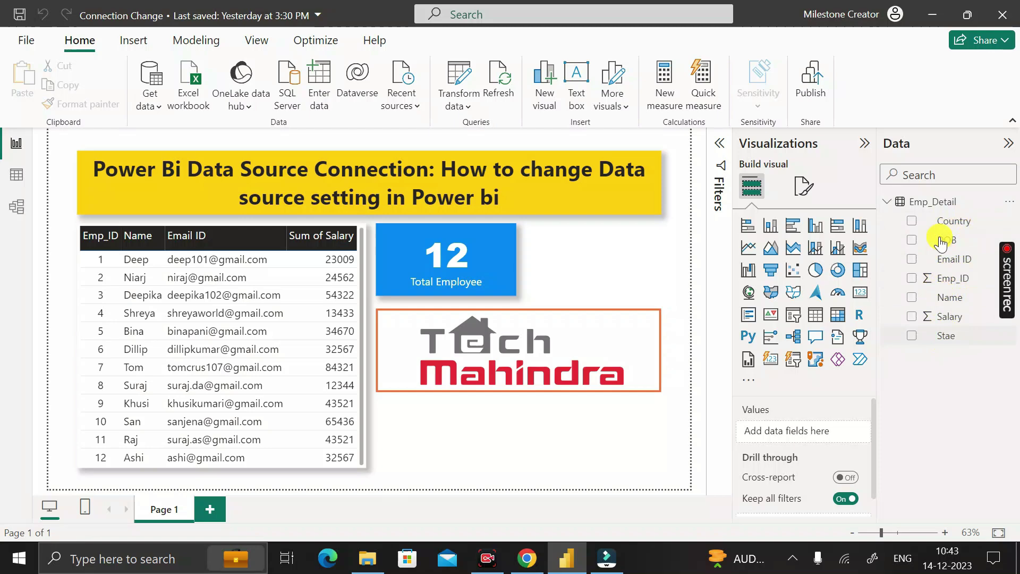
# Minimize Power BI and open the Emp_Detail_1 workbook from the desktop in Excel to check its last employee row.
pyautogui.click(935, 16)
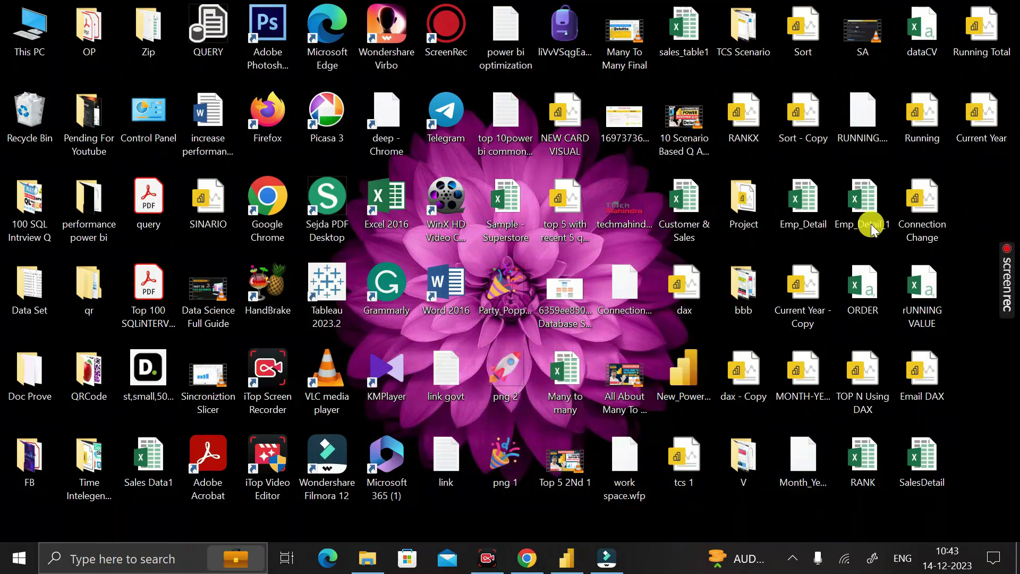
pyautogui.click(859, 205)
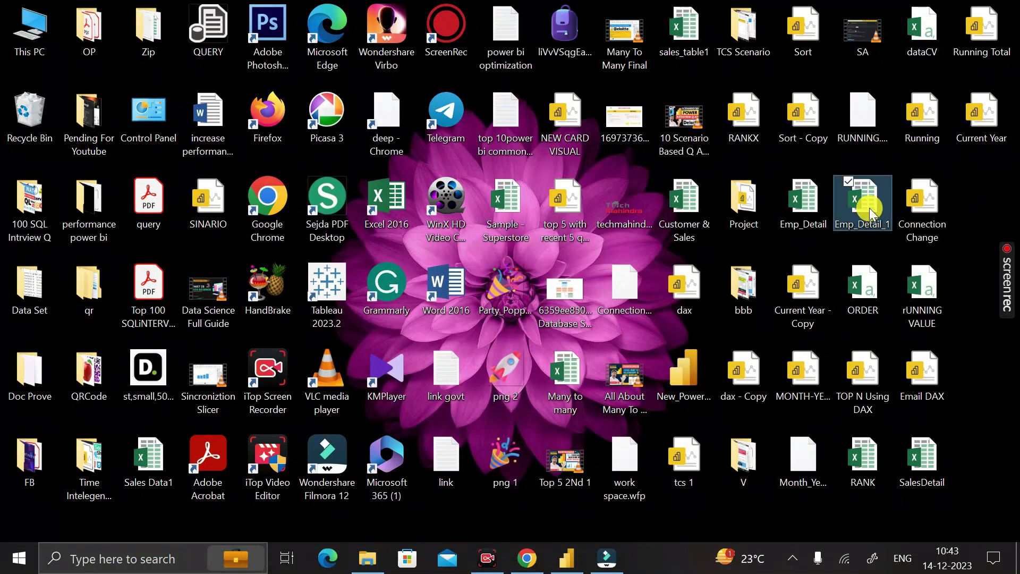
pyautogui.doubleClick(869, 208)
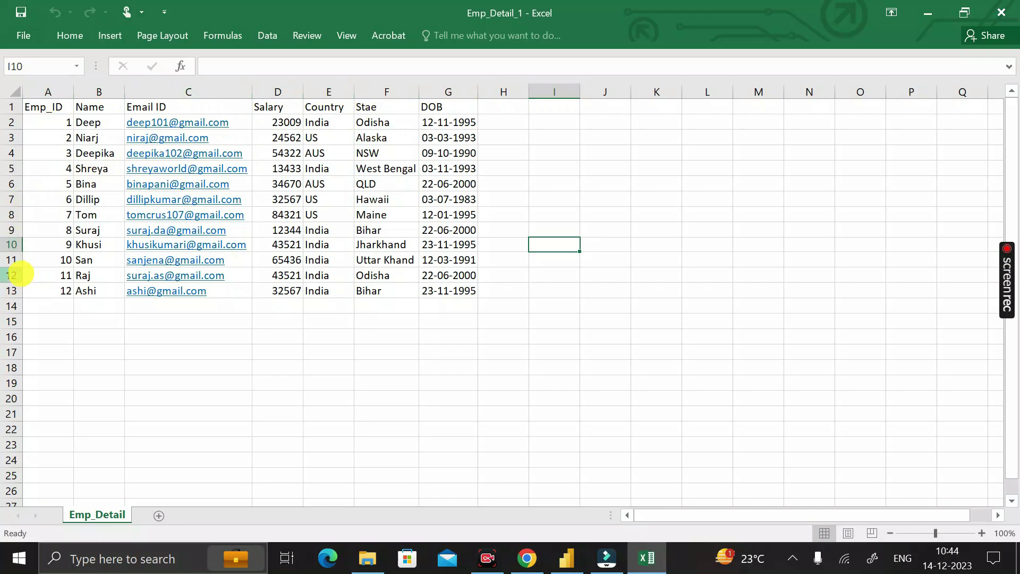
pyautogui.click(37, 288)
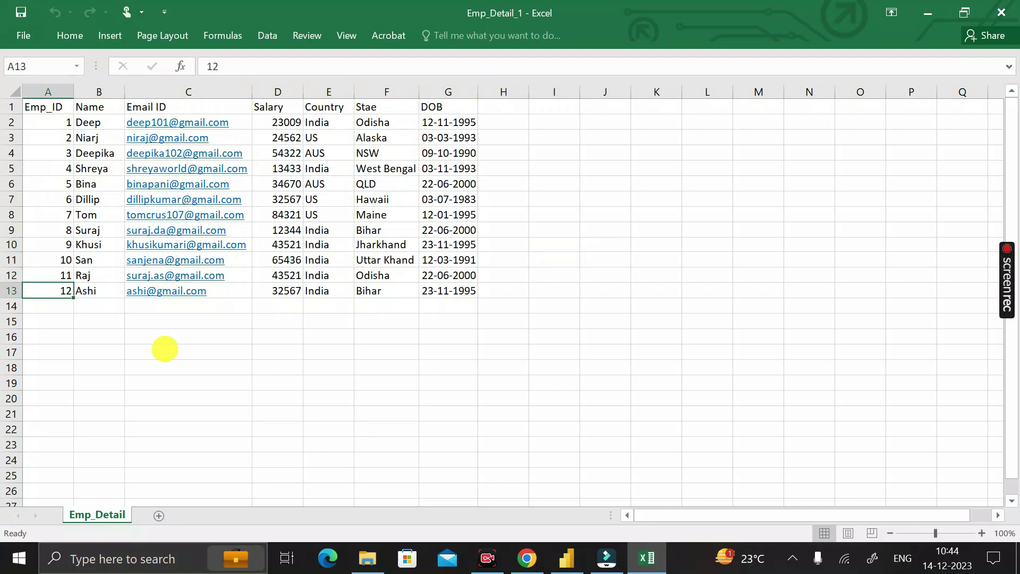
# Return to Power BI Desktop, check the current file's source path in the data source settings, and close them.
pyautogui.click(571, 560)
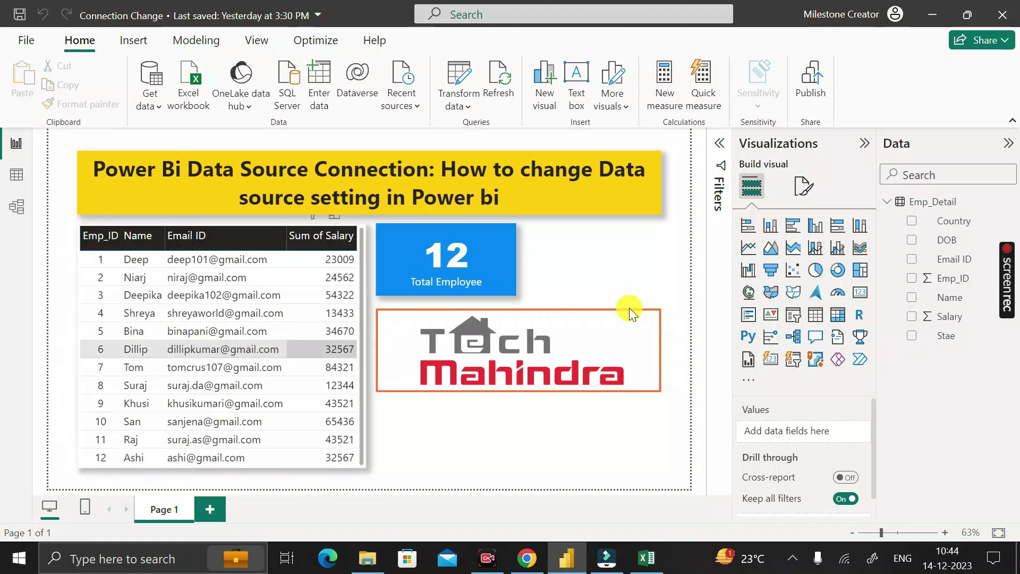
pyautogui.click(468, 109)
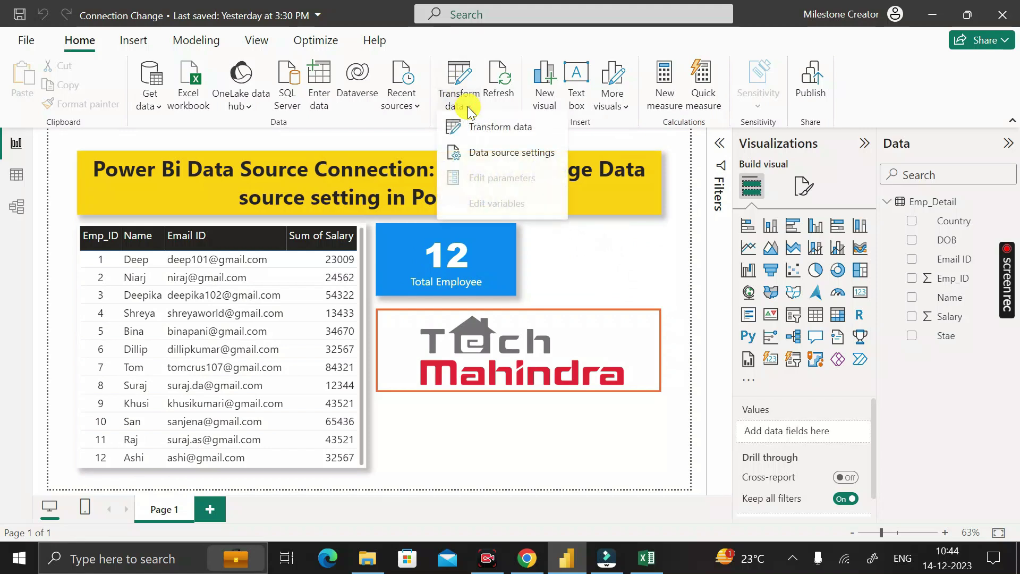
pyautogui.click(485, 159)
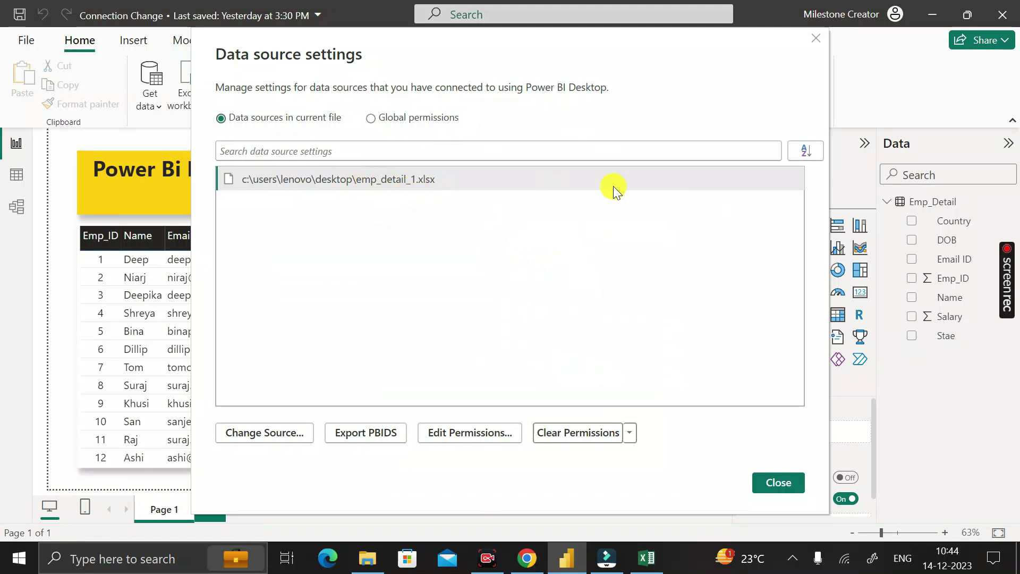
pyautogui.click(770, 483)
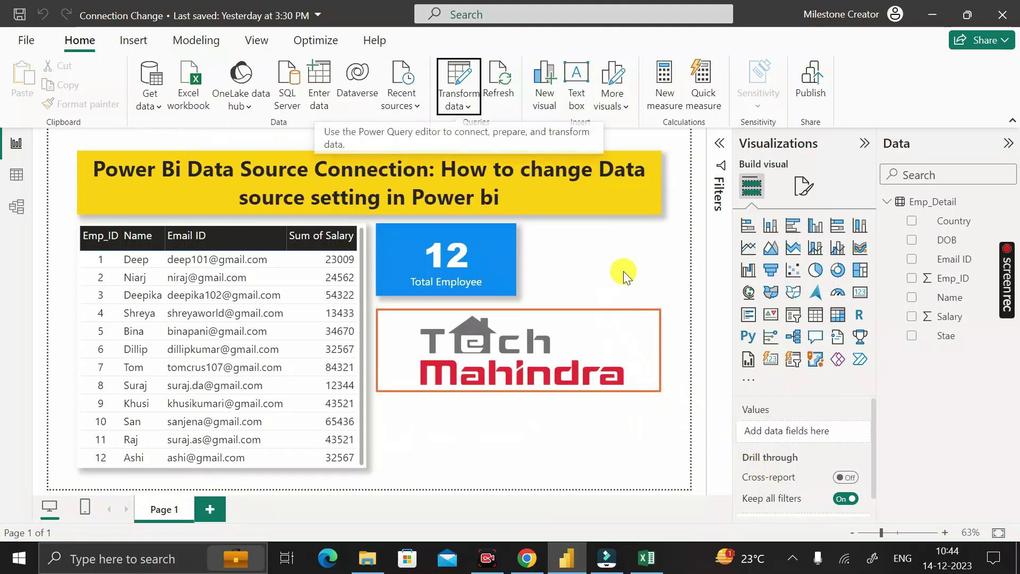